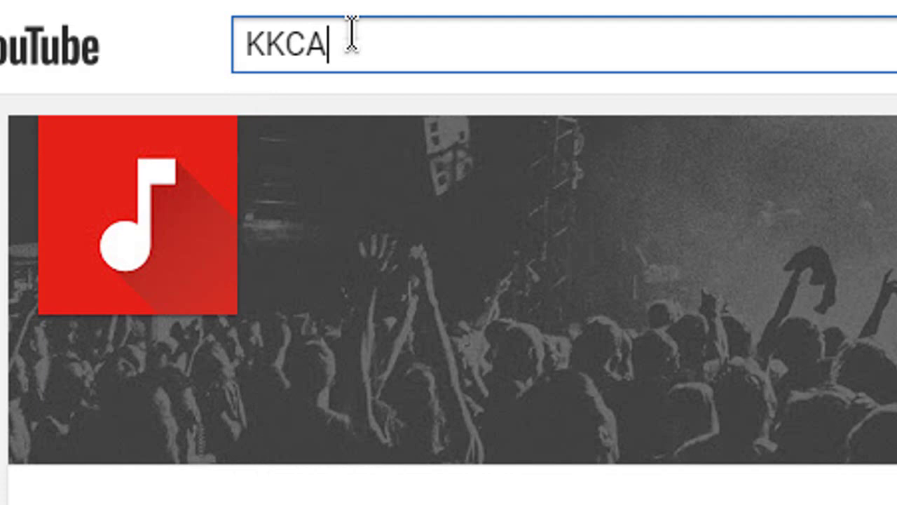
Search for KKCA, open the channel, and subscribe to it with notifications turned on.
key("Return")
left_click(343, 336)
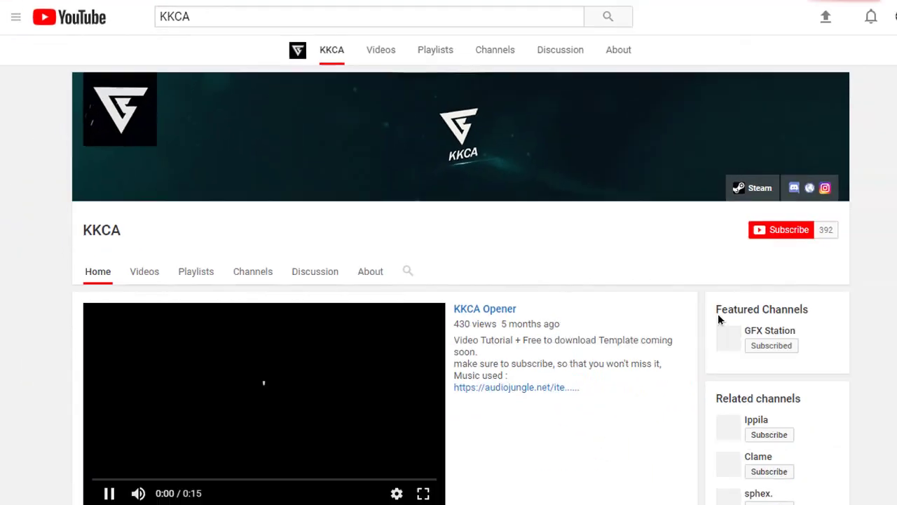
left_click(781, 229)
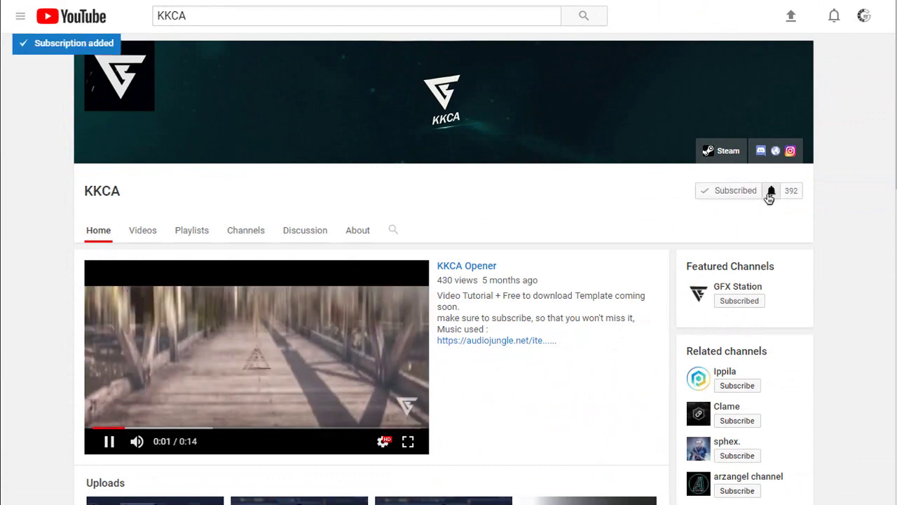
left_click(769, 196)
left_click(351, 220)
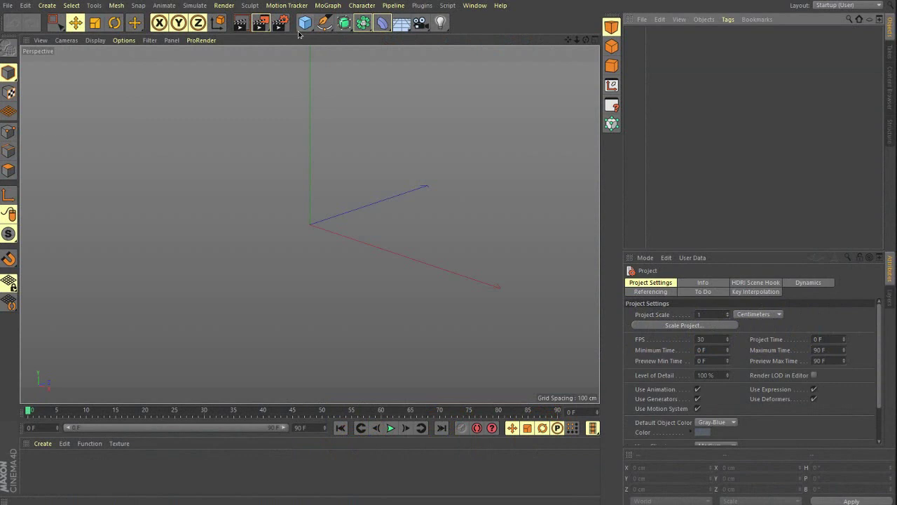
In Cinema 4D, add a cube and fillet its edges with a 4 cm radius.
left_click(305, 22)
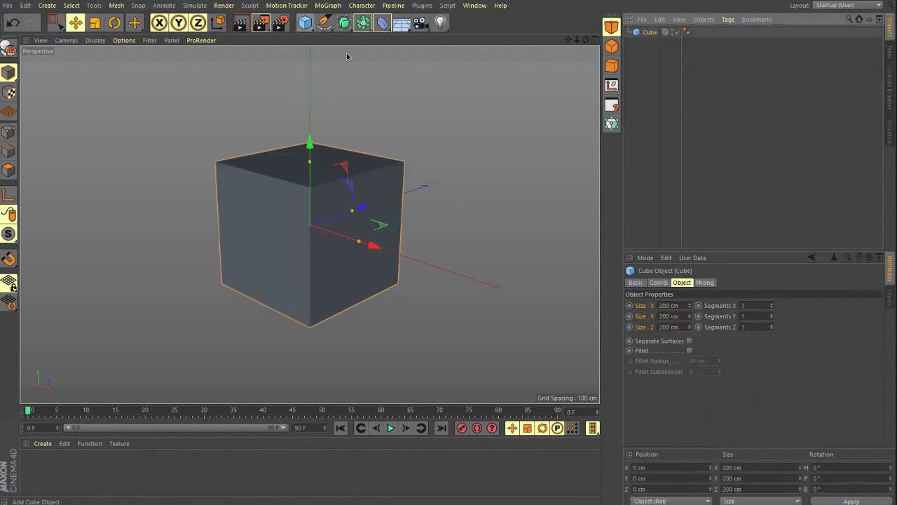
left_click(689, 349)
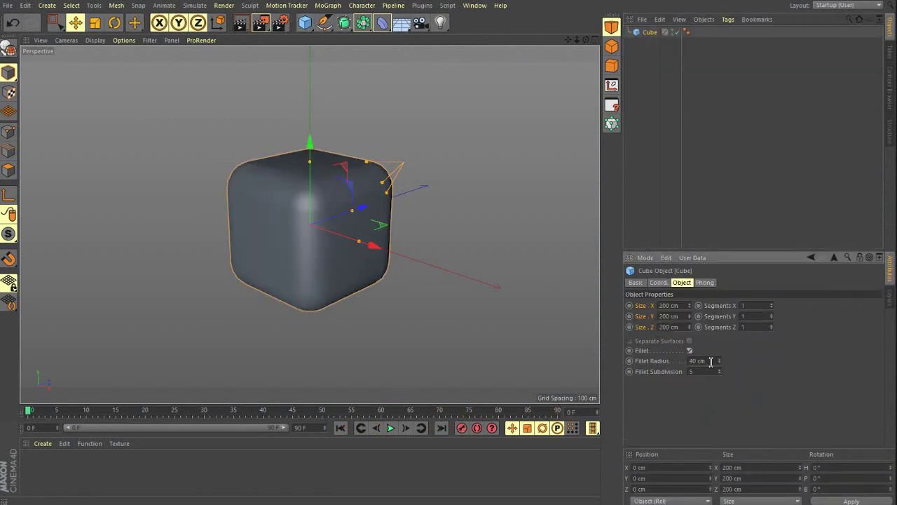
left_click(711, 361)
type("4")
key("Return")
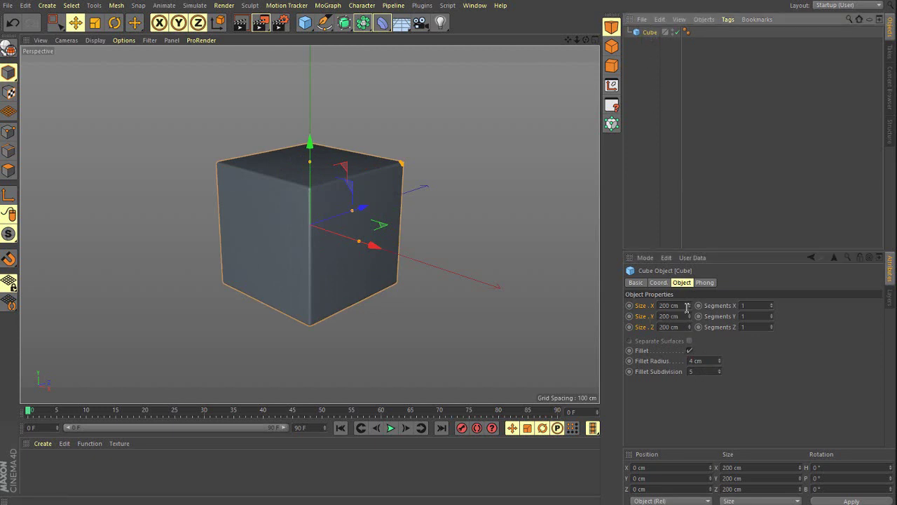
left_click(754, 307)
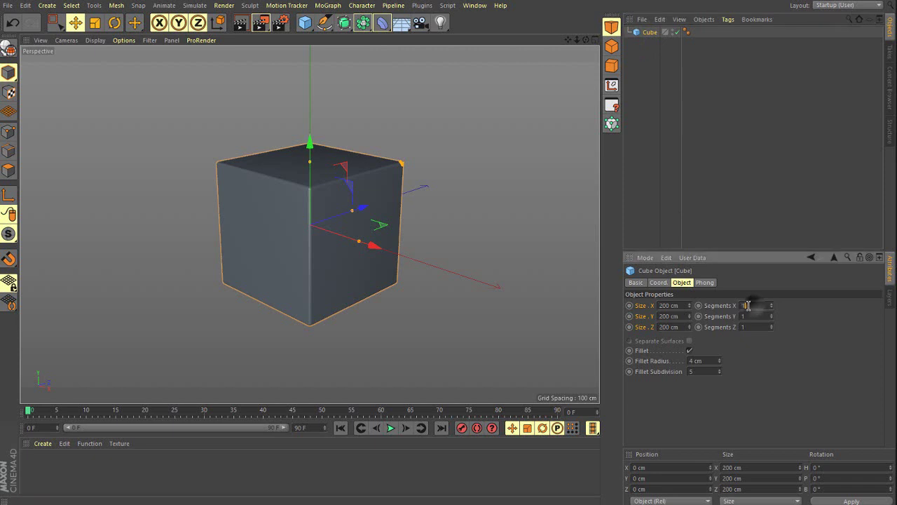
left_click(755, 314)
left_click(754, 328)
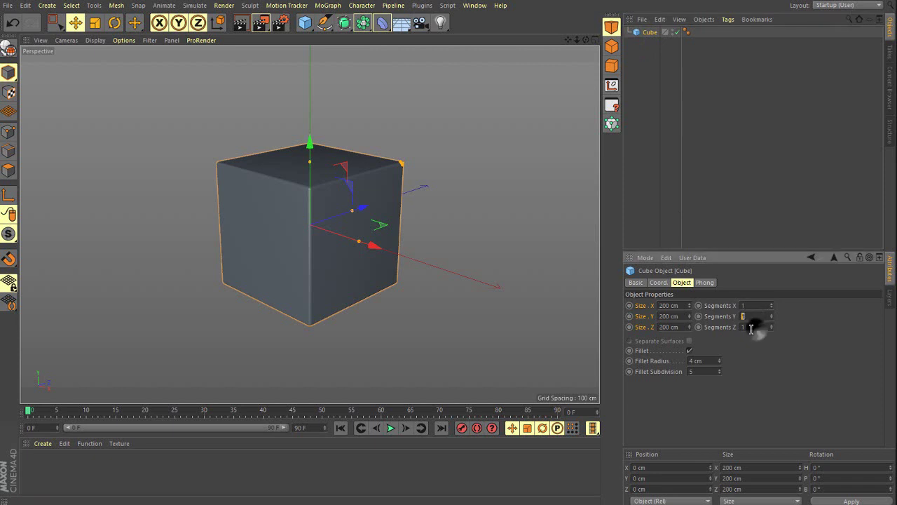
left_click(649, 307)
Convert the cube into an editable polygon object, look through its properties, and undo the conversion.
left_click(9, 49)
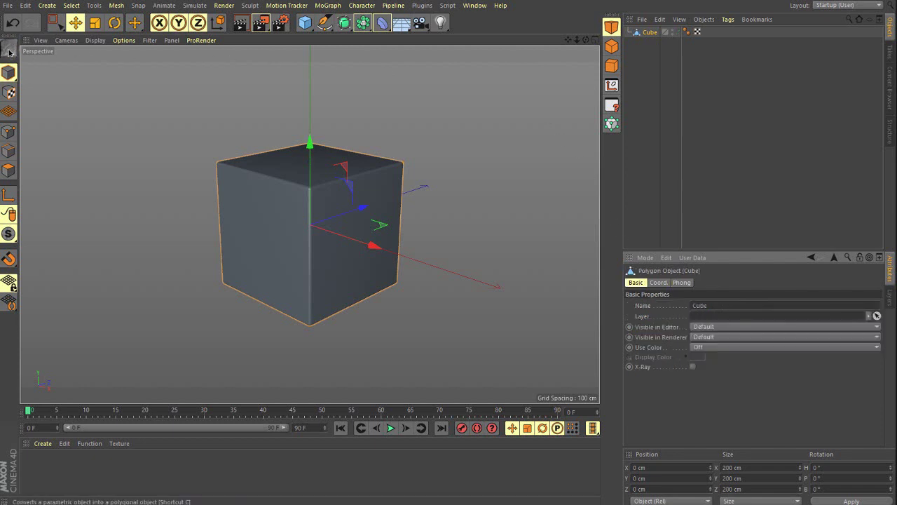
left_click(658, 282)
left_click(682, 282)
key("ctrl+z")
left_click(682, 282)
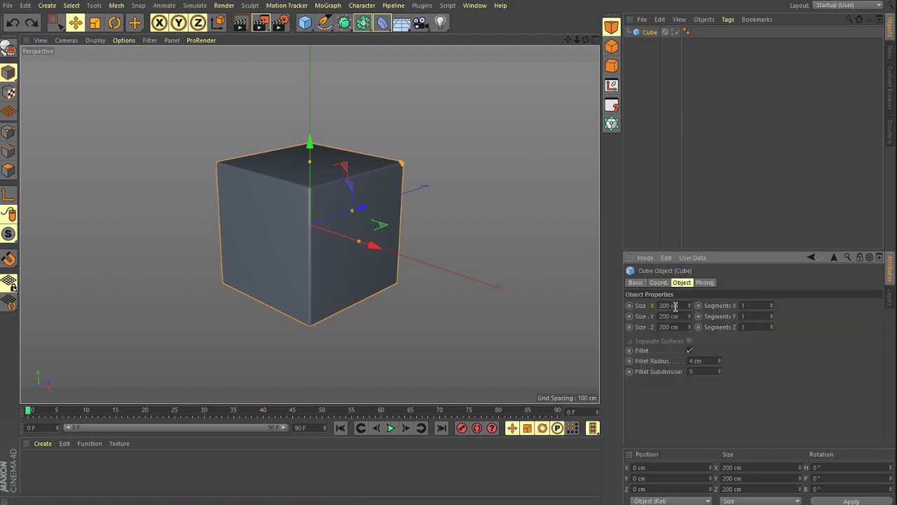
Switch the perspective view's display to Gouraud Shading (Lines).
left_click(762, 308)
left_click(95, 40)
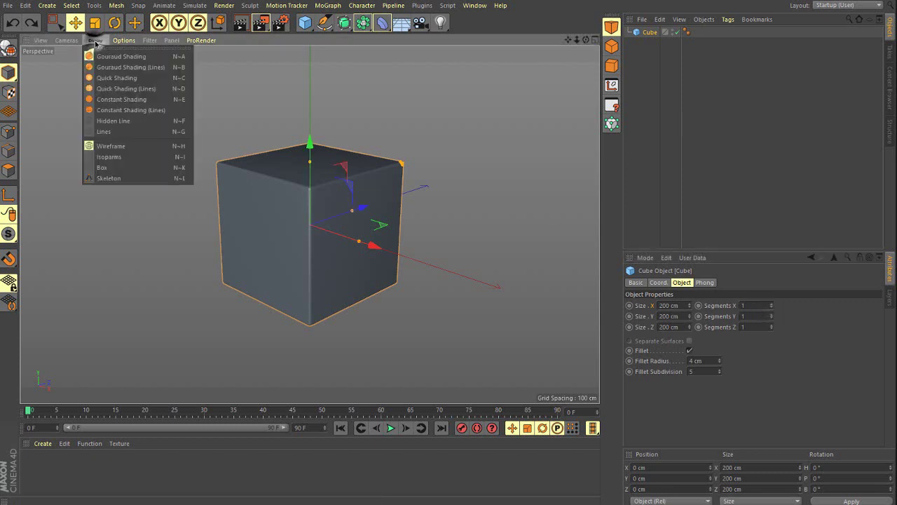
left_click(112, 73)
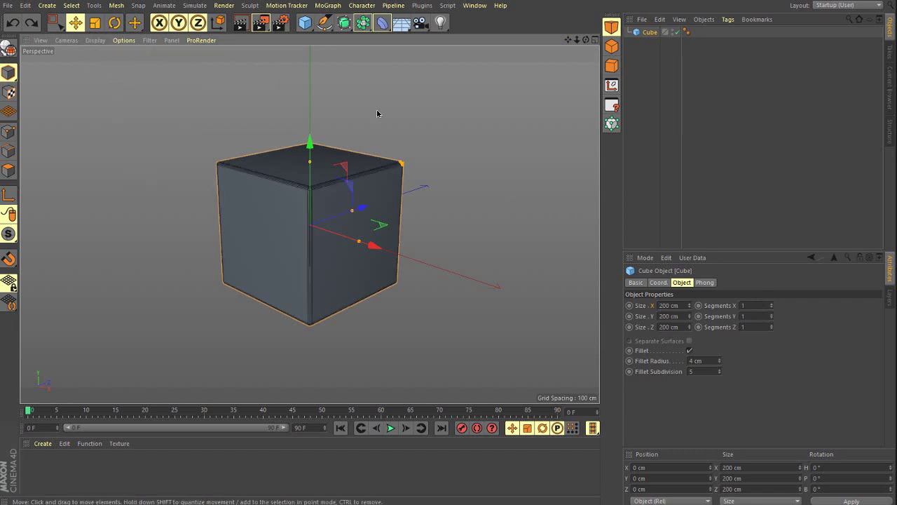
Set the cube's segments to 4 on the X, Y and Z axes.
left_click(757, 306)
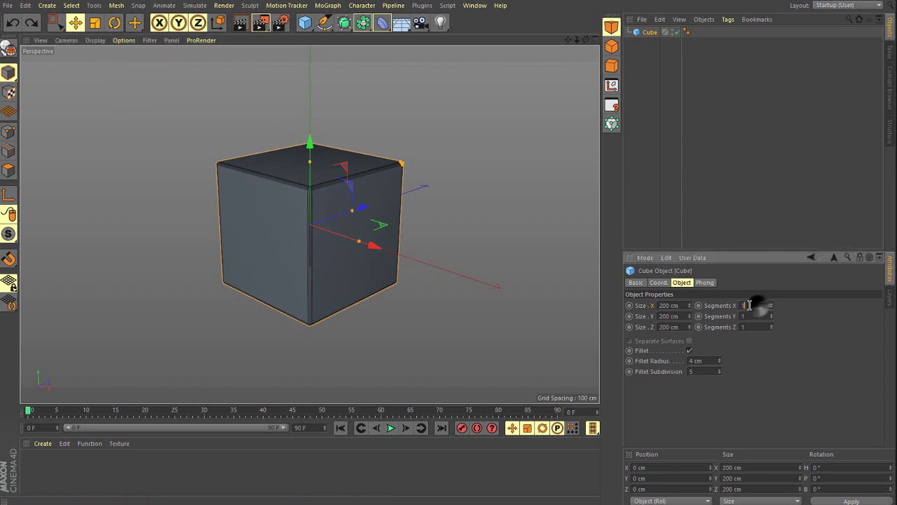
type("4")
key("Tab")
type("4")
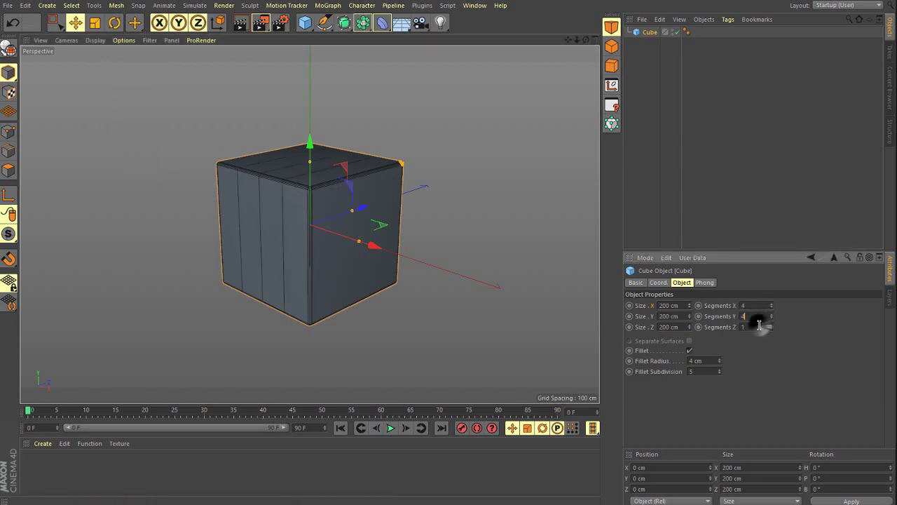
key("Tab")
type("4")
key("Return")
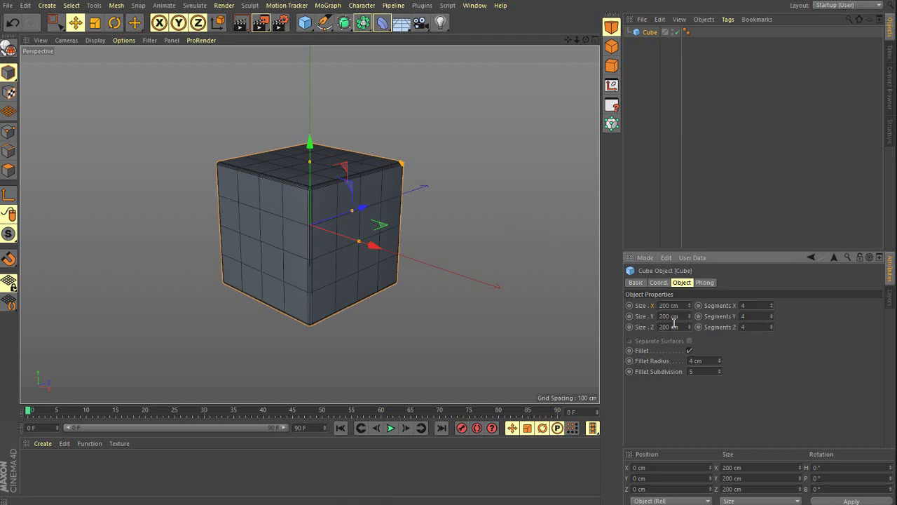
Resize the cube to 245 × 228 × 201 cm and set its fillet radius to 0 cm.
left_click(645, 308)
left_click_drag(690, 306, 691, 329)
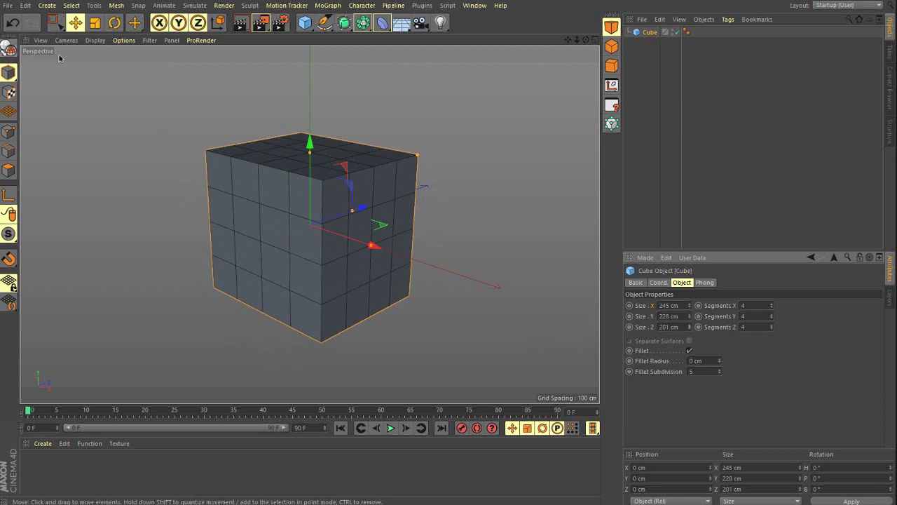
Move the cube along its individual axes to about X -164, Y 38 and Z 18 cm.
left_click(75, 23)
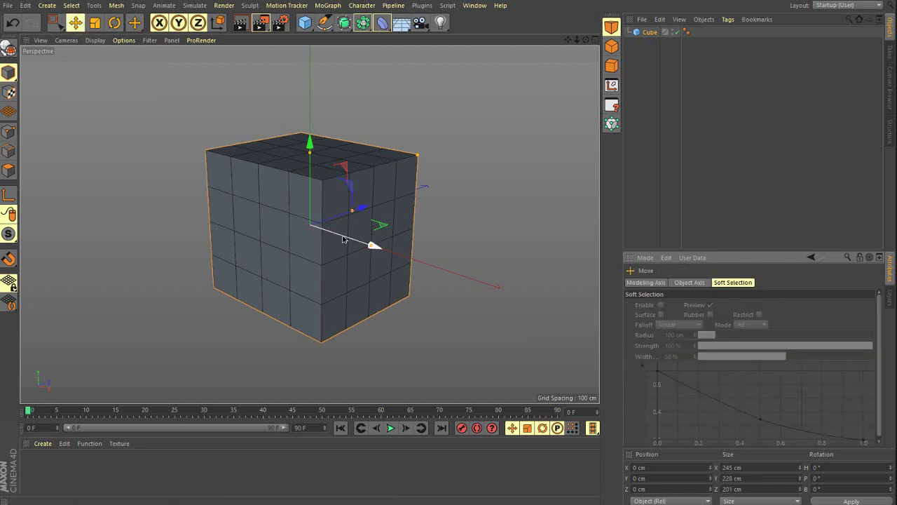
left_click_drag(353, 244, 375, 263)
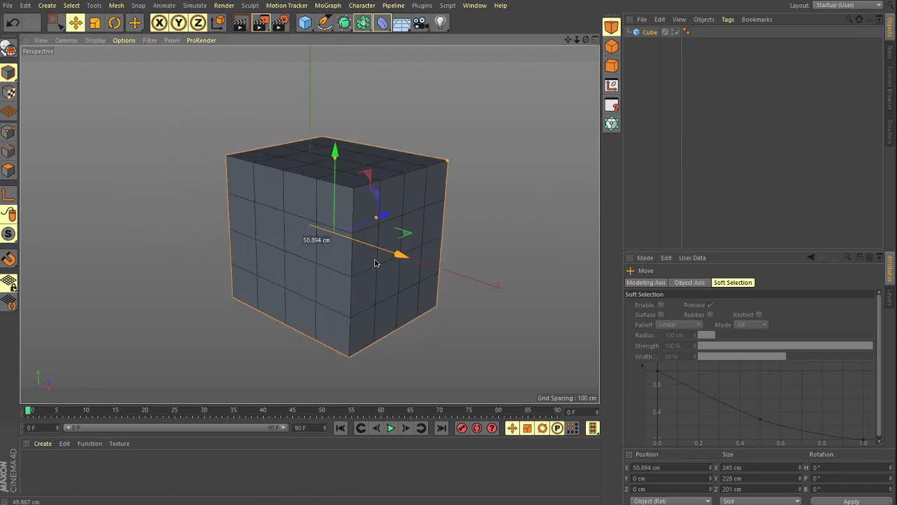
left_click_drag(375, 263, 277, 223)
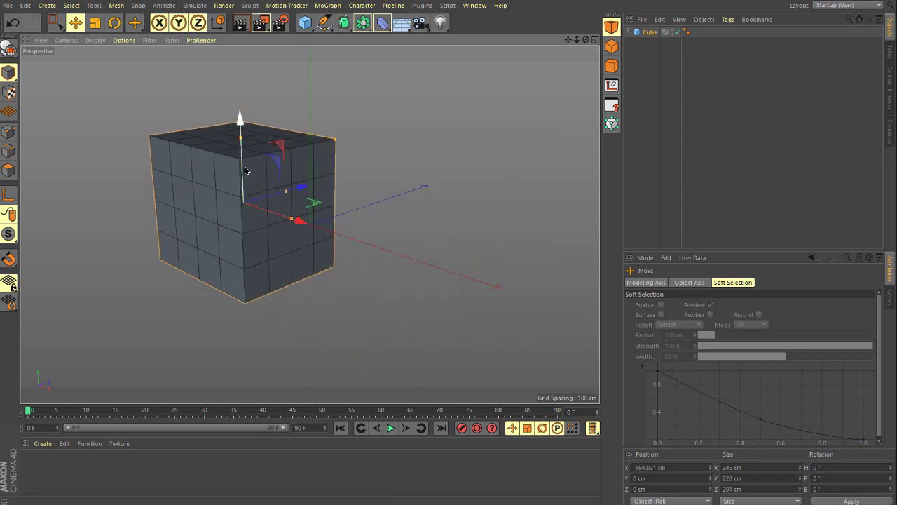
left_click_drag(247, 170, 241, 112)
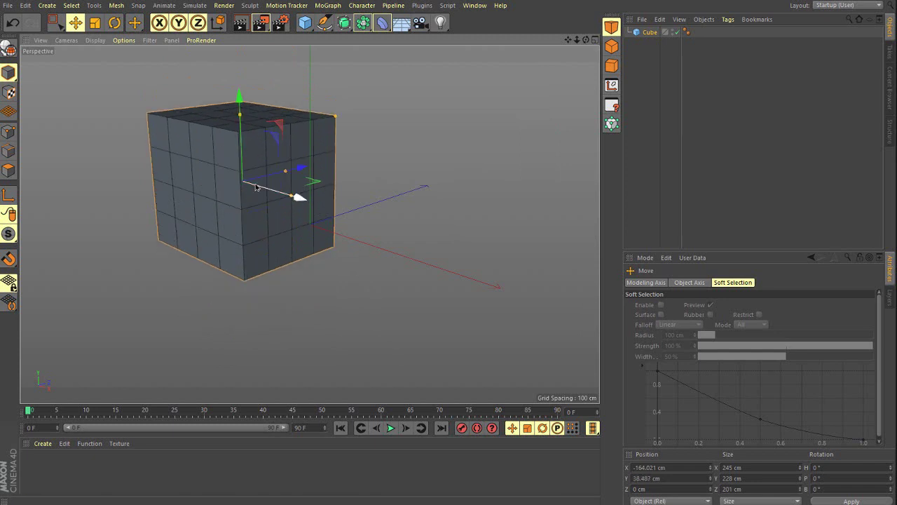
left_click_drag(302, 165, 336, 169)
middle_click_drag(336, 169, 404, 167, "alt")
left_click_drag(569, 39, 588, 48)
mouse_move(364, 179)
left_mouse_down("alt")
mouse_move(395, 161)
mouse_move(402, 130)
mouse_move(400, 190)
mouse_move(406, 170)
mouse_move(377, 185)
left_mouse_up("alt")
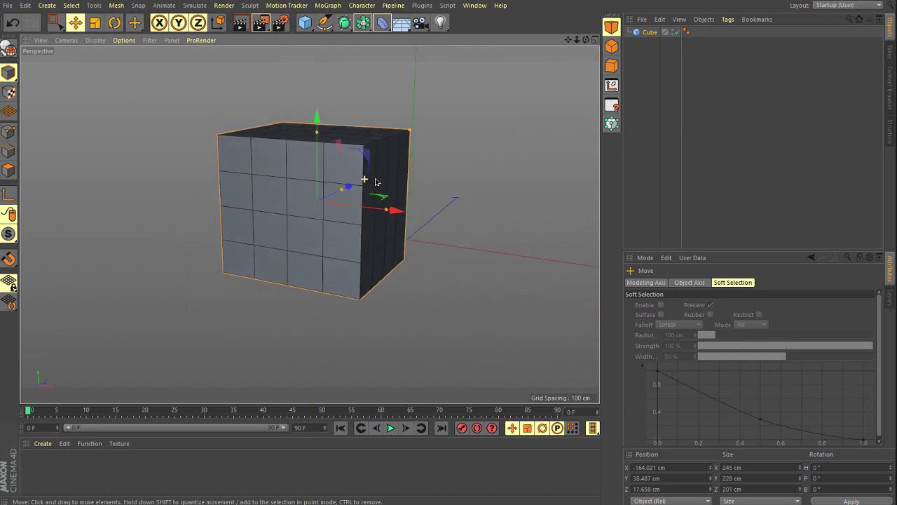
middle_click_drag(370, 185, 380, 203, "alt")
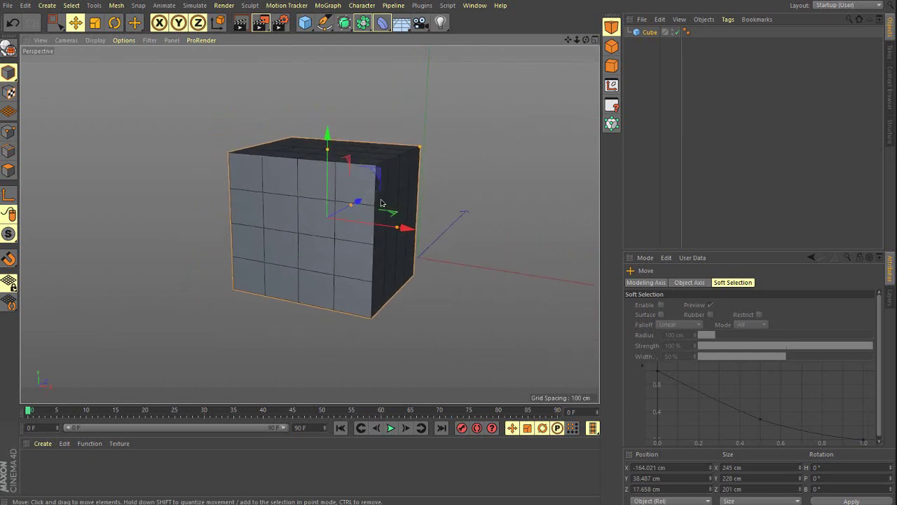
Set the cube's X, Y and Z position values to 0 cm.
left_click(644, 33)
type("0")
left_click_drag(690, 467, 639, 489)
key("Return")
type("0")
key("Return")
type("0")
key("Return")
Move the cube along two axes at a time to about X -84, Y -5 and Z 33 cm.
left_click_drag(491, 374, 404, 172, "alt")
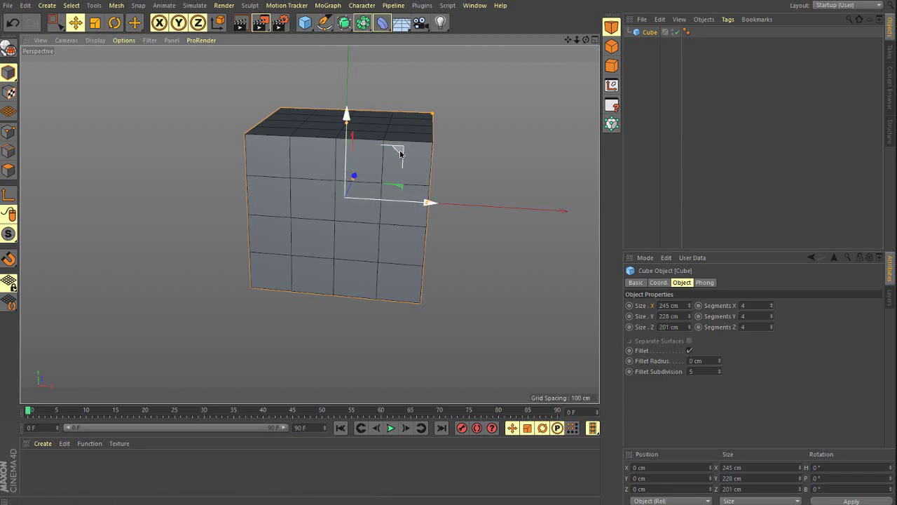
left_click_drag(400, 153, 358, 206)
mouse_move(479, 216)
middle_mouse_down("alt")
mouse_move(411, 236)
mouse_move(473, 217)
middle_mouse_up("alt")
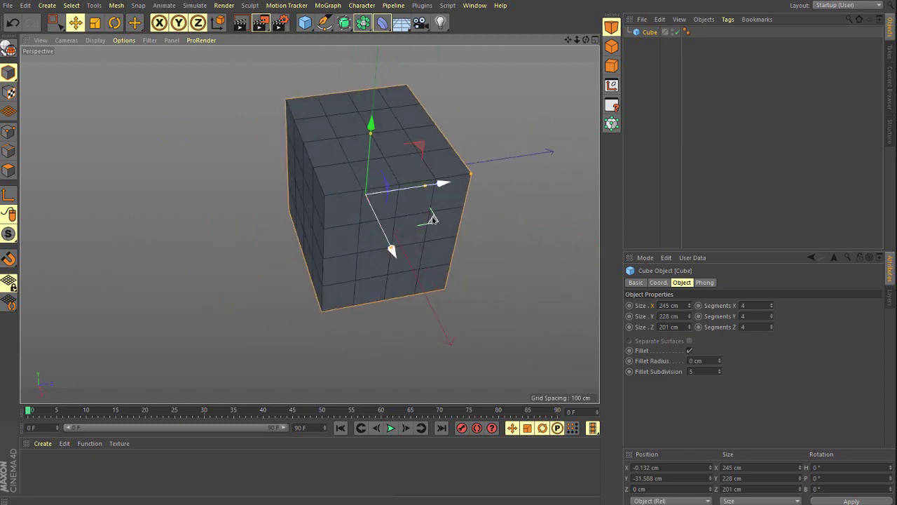
left_click_drag(432, 219, 436, 185)
left_click_drag(399, 147, 375, 99, "alt")
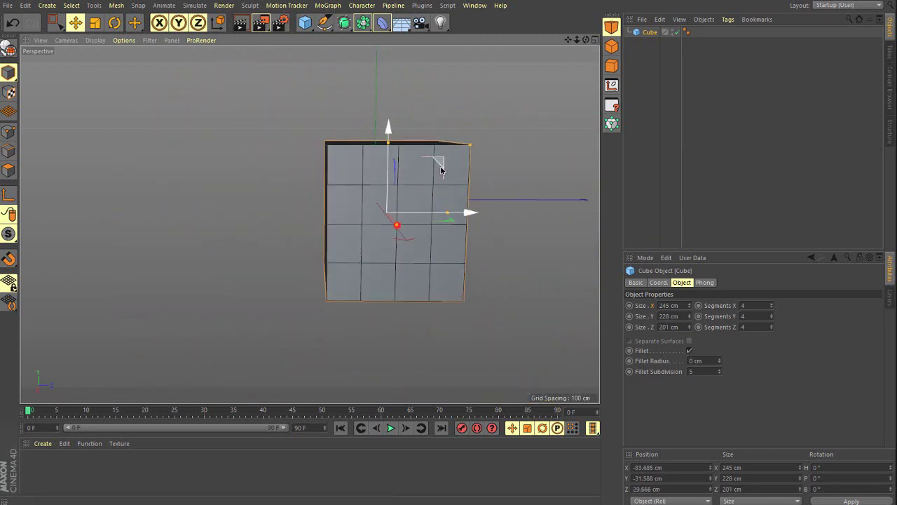
left_click_drag(441, 169, 504, 341)
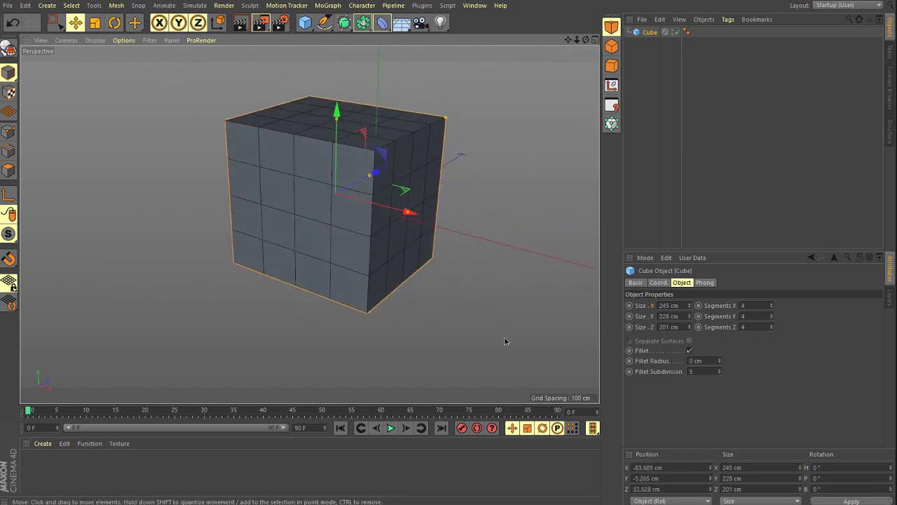
Move the cube along single axes and then freely to about X -148, Y -29 and Z 206 cm.
left_click_drag(411, 210, 342, 274)
left_click_drag(289, 205, 290, 157)
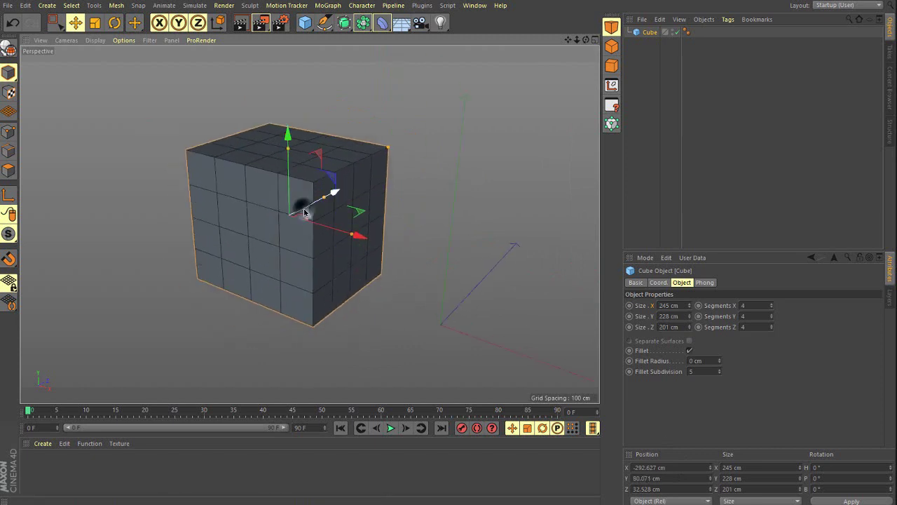
left_click_drag(304, 209, 361, 181)
left_click_drag(348, 237, 315, 240, "alt")
left_click_drag(406, 127, 345, 176)
left_click_drag(388, 245, 507, 272)
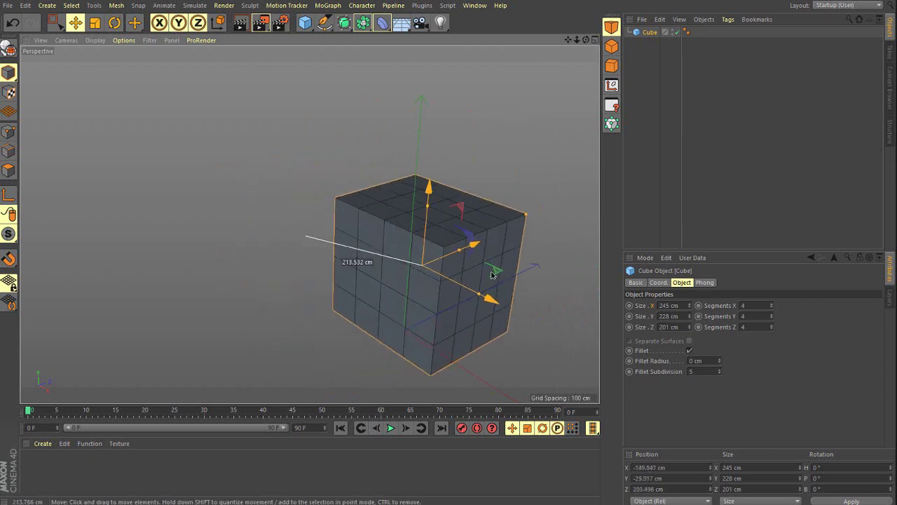
left_click_drag(461, 255, 511, 238, "alt")
middle_click_drag(423, 242, 351, 200, "alt")
left_click_drag(351, 202, 325, 220, "alt")
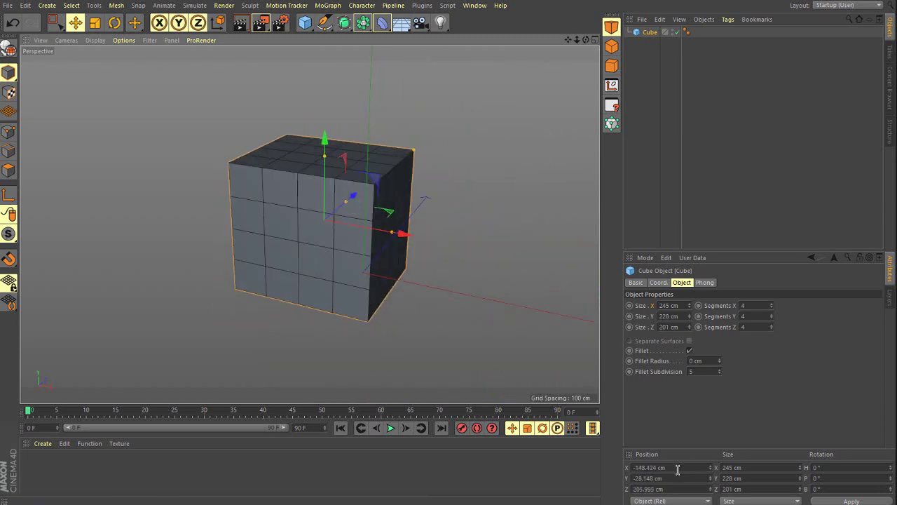
Reset the cube to the world origin with 0 cm for its X, Y and Z positions.
type("0")
key("Return")
left_click_drag(677, 469, 581, 481)
type("0")
key("Return")
left_click_drag(691, 490, 536, 450)
type("0")
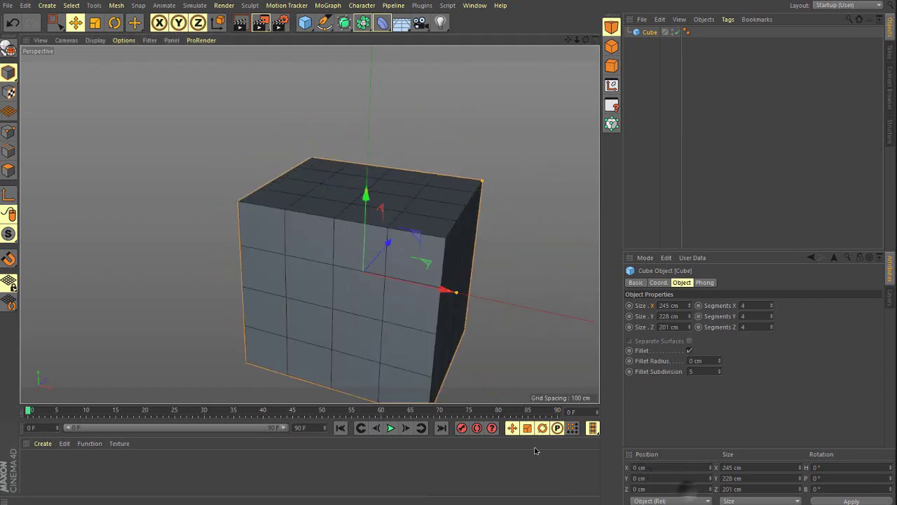
Resize the cube with its size handles to about 254.7 cm on X and 236.7 cm on Y.
middle_click_drag(429, 327, 365, 199, "alt")
left_click_drag(364, 197, 357, 183, "alt")
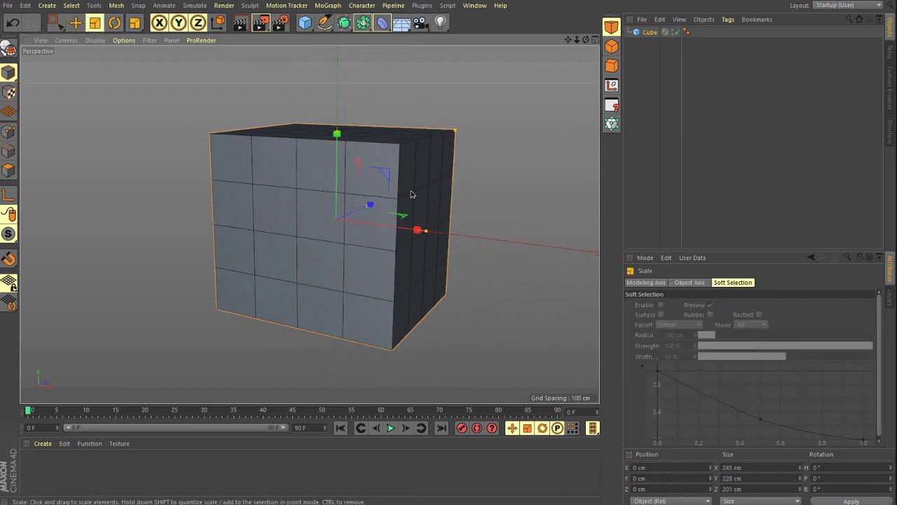
left_click_drag(338, 184, 320, 226, "alt")
left_click(76, 23)
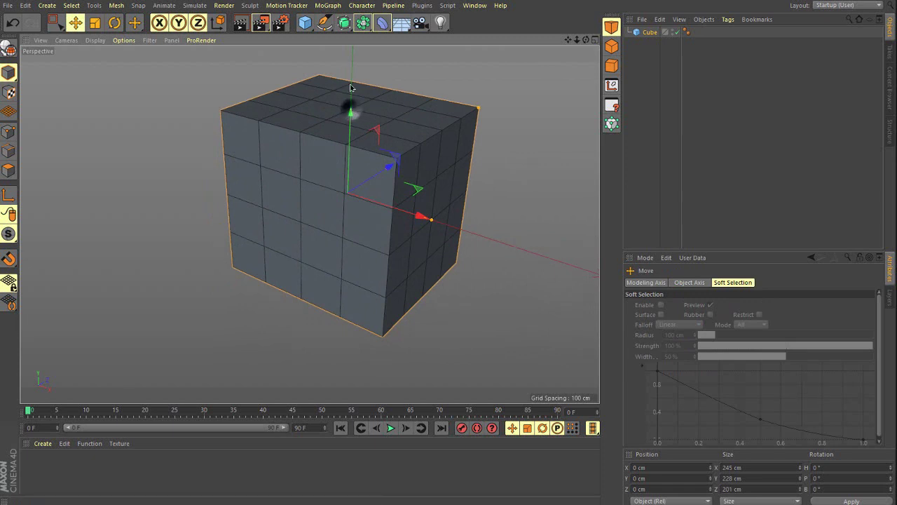
left_click_drag(351, 88, 352, 108)
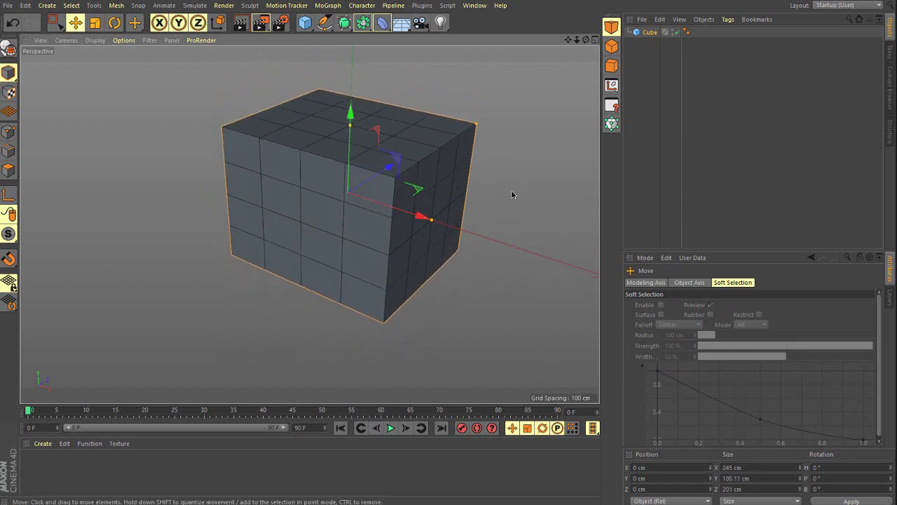
left_click(647, 32)
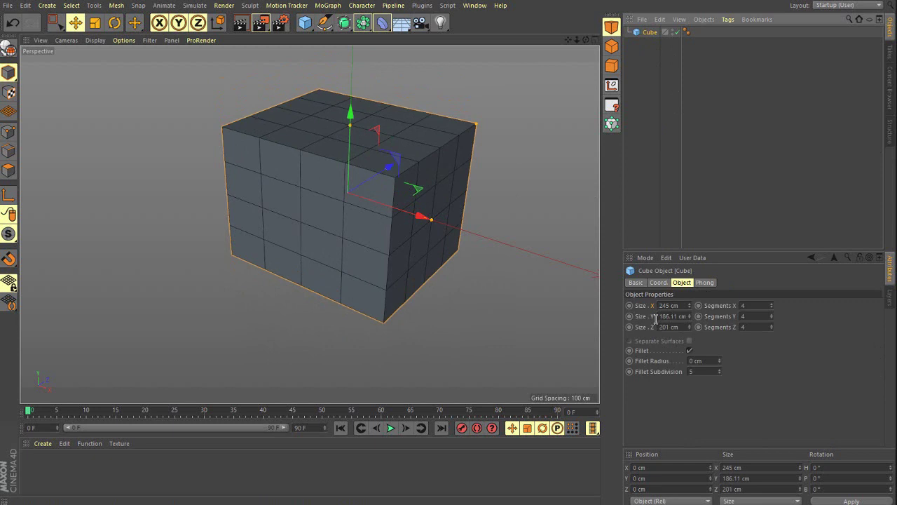
left_click_drag(351, 127, 351, 105)
mouse_move(433, 223)
left_mouse_down()
mouse_move(470, 241)
mouse_move(436, 224)
left_mouse_up()
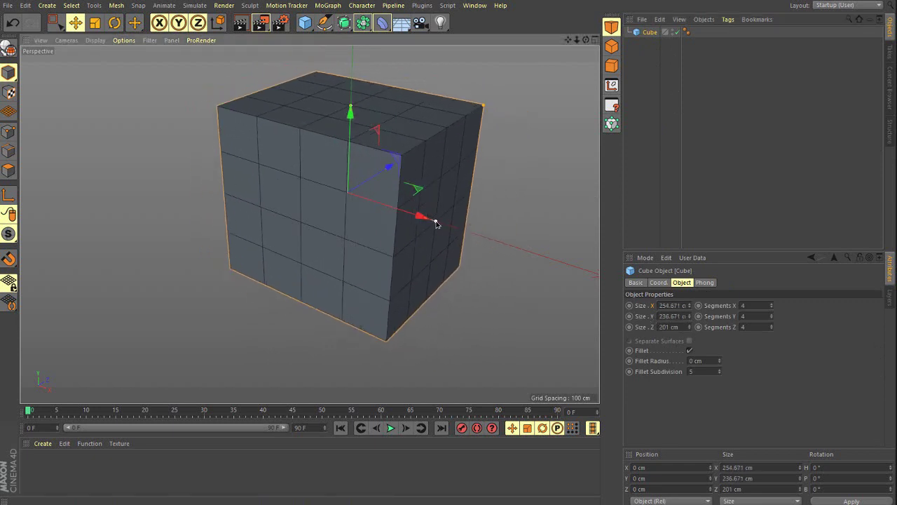
Resize the cube with its size handles to about 256 cm on X and 298.8 cm on Z.
left_click_drag(382, 175, 284, 188, "alt")
left_click_drag(579, 149, 482, 179, "alt")
left_click_drag(364, 217, 451, 153, "alt")
middle_click_drag(452, 154, 461, 127, "alt")
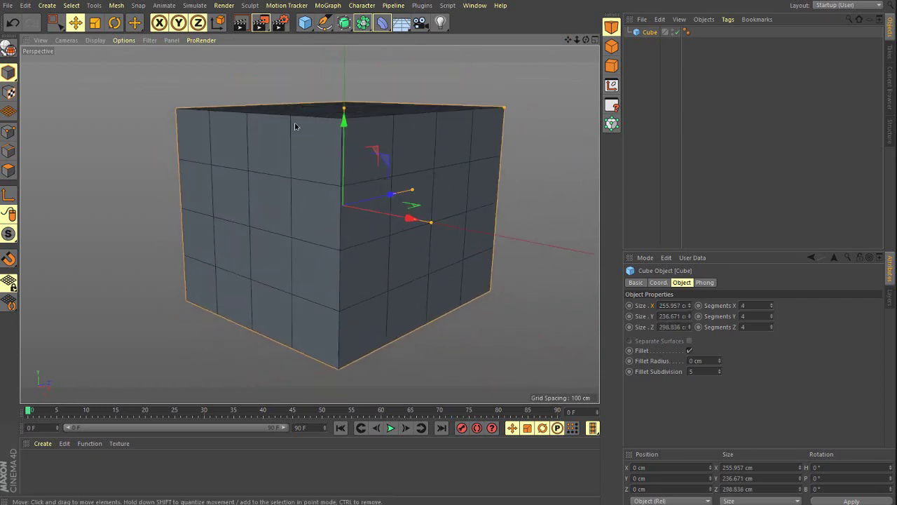
Scale the cube uniformly with the Scale tool to about 193.7 × 179.2 × 226.2 cm.
key("t")
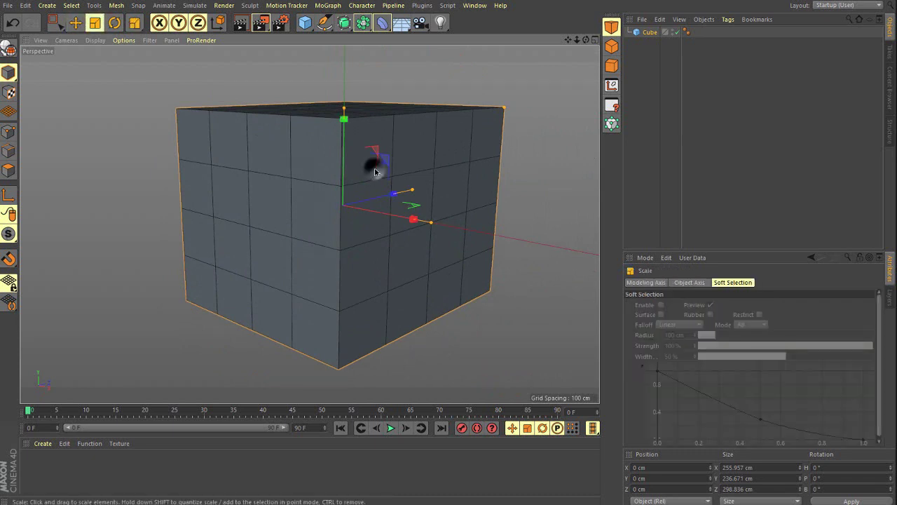
left_click_drag(375, 172, 377, 184, "alt")
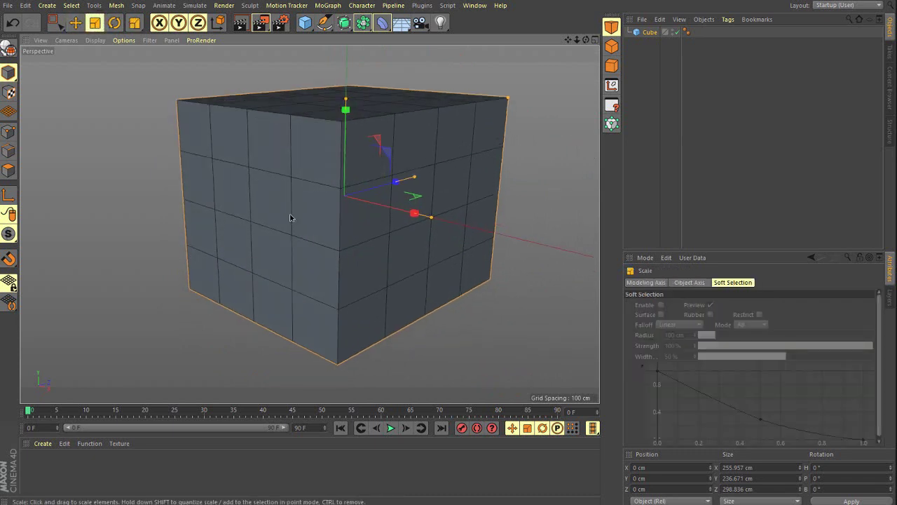
left_click_drag(385, 162, 434, 220)
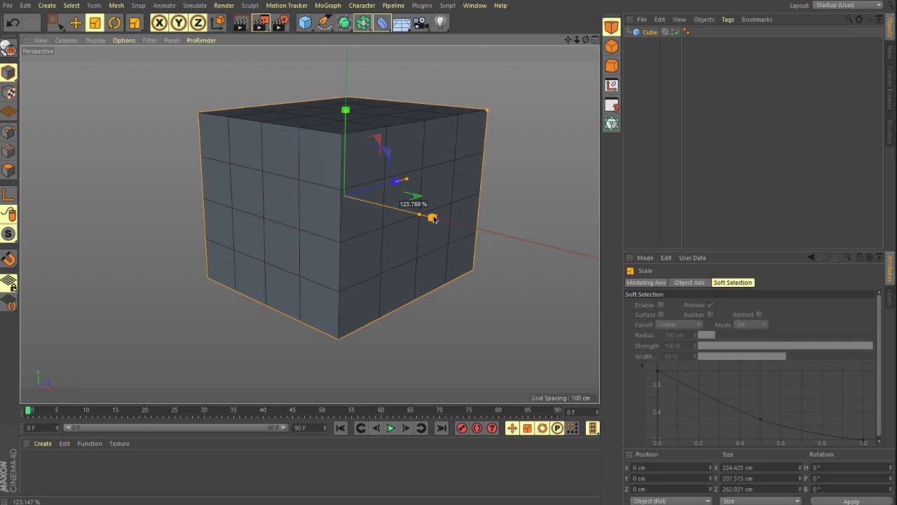
left_click_drag(434, 220, 412, 229)
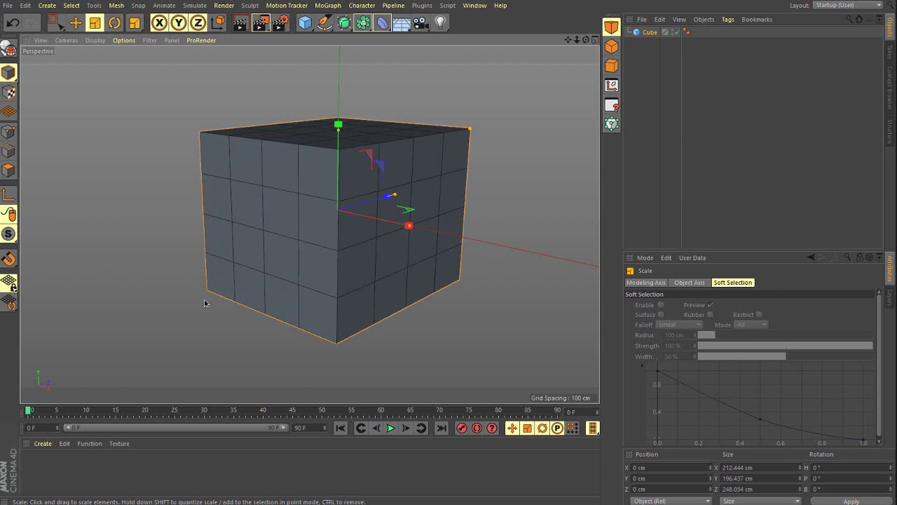
left_click_drag(204, 303, 107, 135)
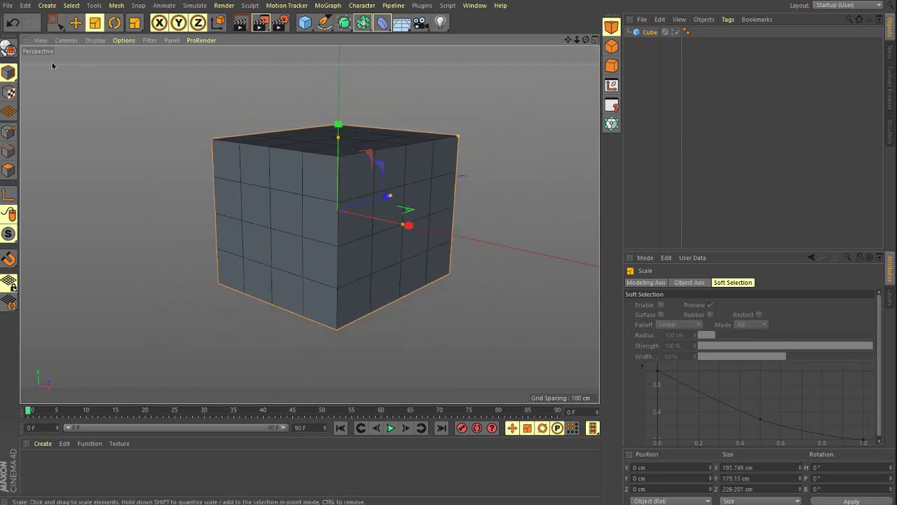
Make the cube editable and scale it along its individual axes to about 136 × 152.1 × 114.7 cm.
left_click(9, 48)
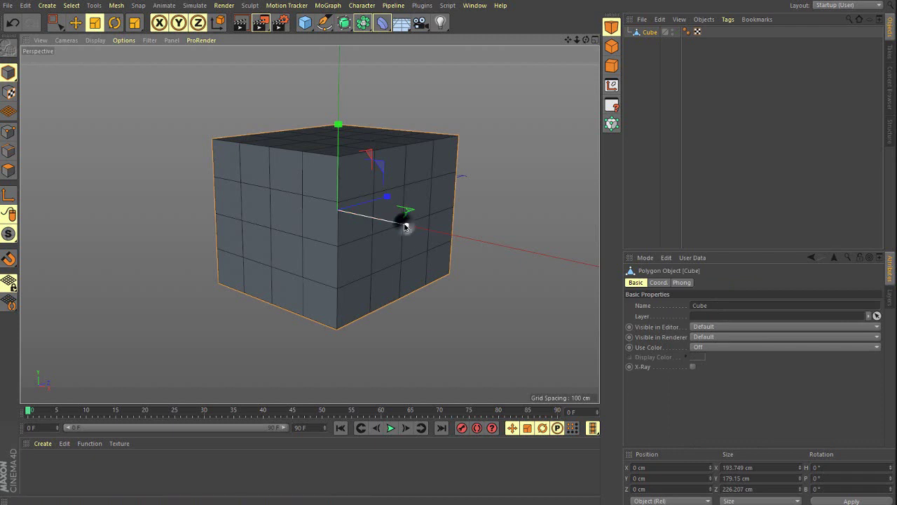
mouse_move(405, 226)
left_mouse_down()
mouse_move(450, 236)
mouse_move(422, 229)
left_mouse_up()
left_click_drag(389, 199, 368, 207)
left_click_drag(339, 125, 338, 139)
left_click_drag(409, 225, 369, 214)
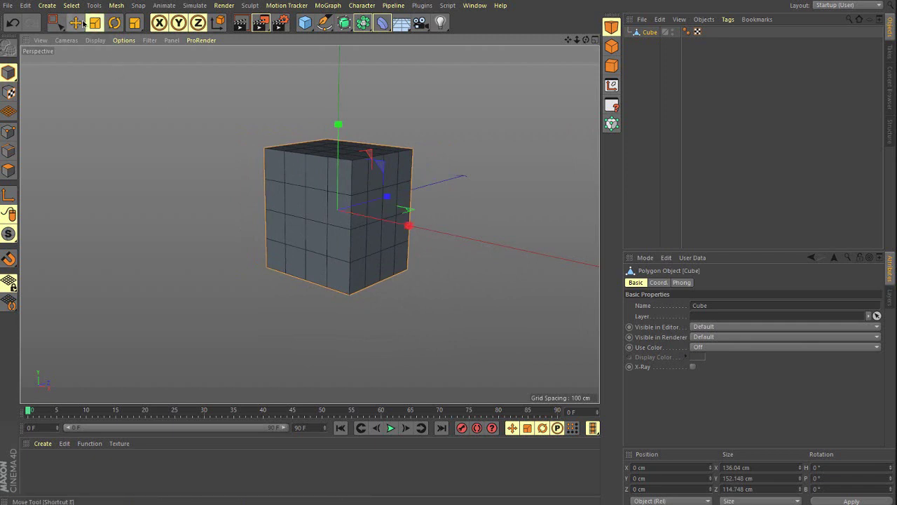
Move the cube up about 15 cm along Y and return its Y position to 0 cm.
left_click(76, 23)
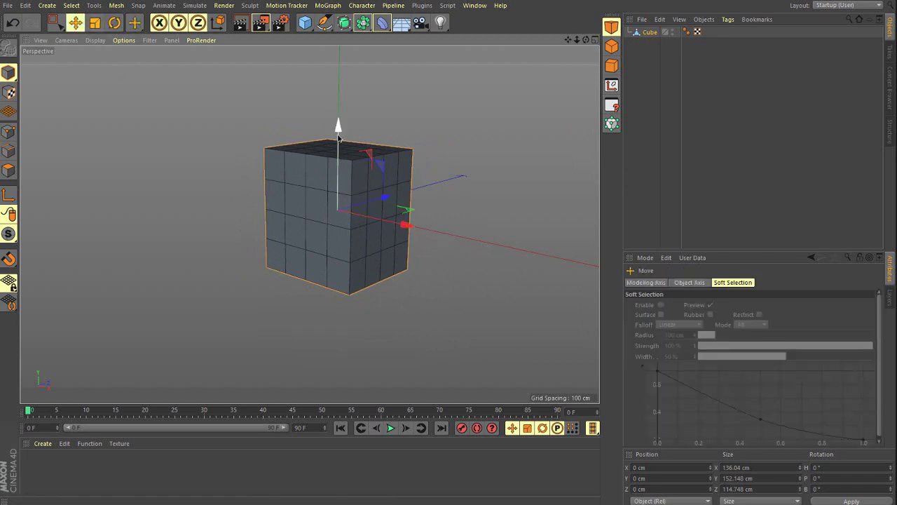
mouse_move(337, 128)
left_mouse_down()
mouse_move(336, 172)
mouse_move(336, 126)
left_mouse_up()
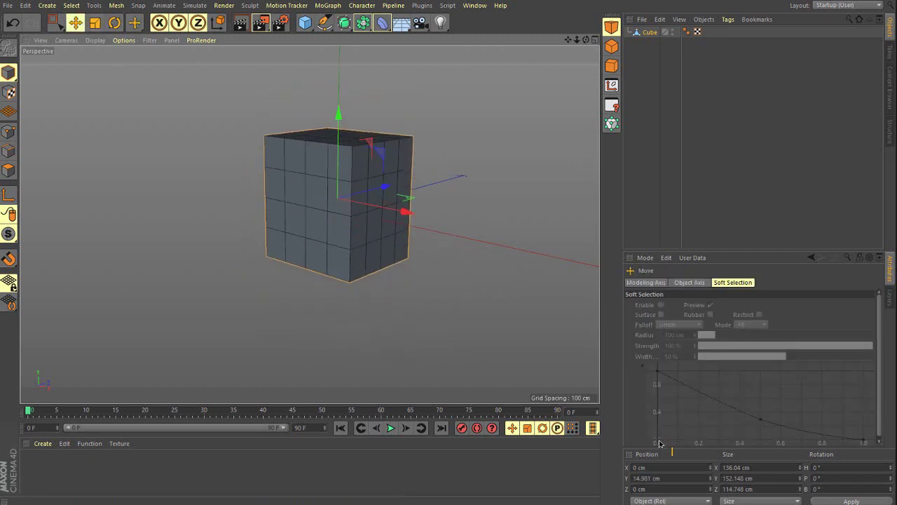
double_click(676, 477)
type("0")
key("Return")
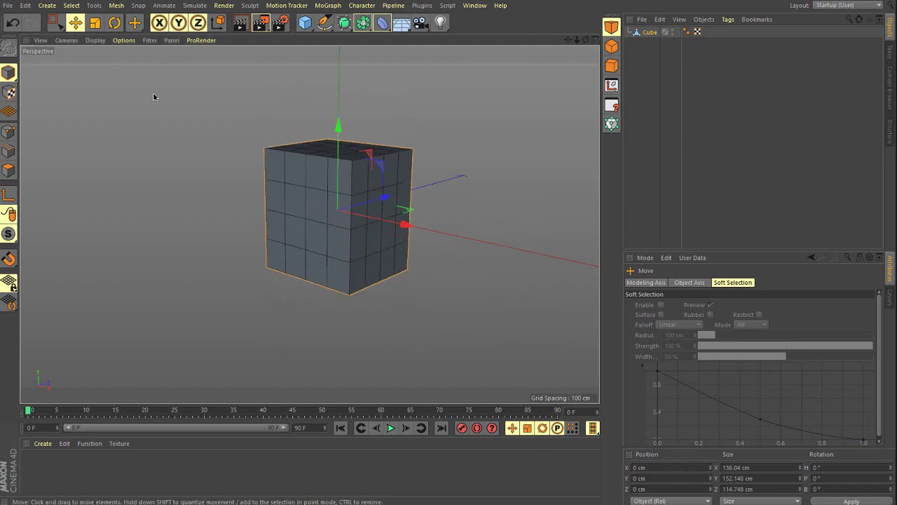
Scale the cube along X only to about 135.5 cm.
left_click(96, 26)
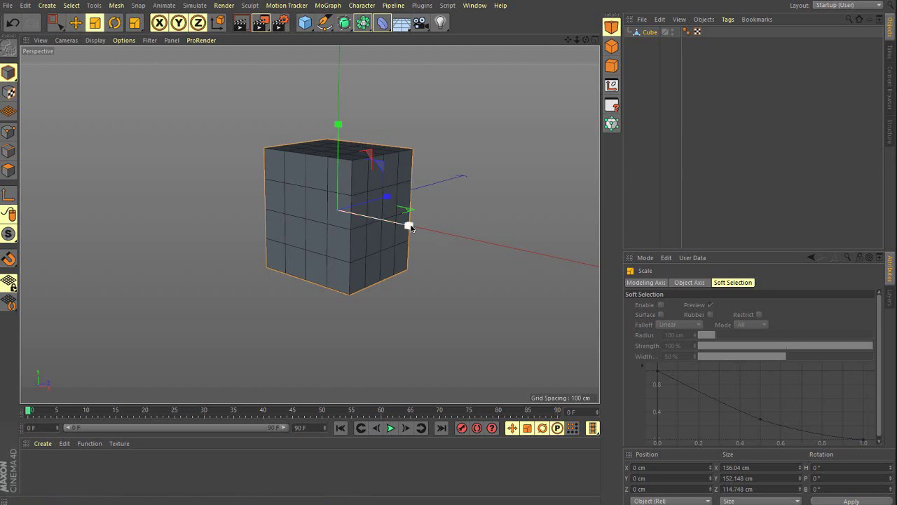
left_click_drag(406, 225, 407, 226)
Rotate the cube's heading to 4° and about 2.6°, and reset its heading to 0°.
left_click(114, 23)
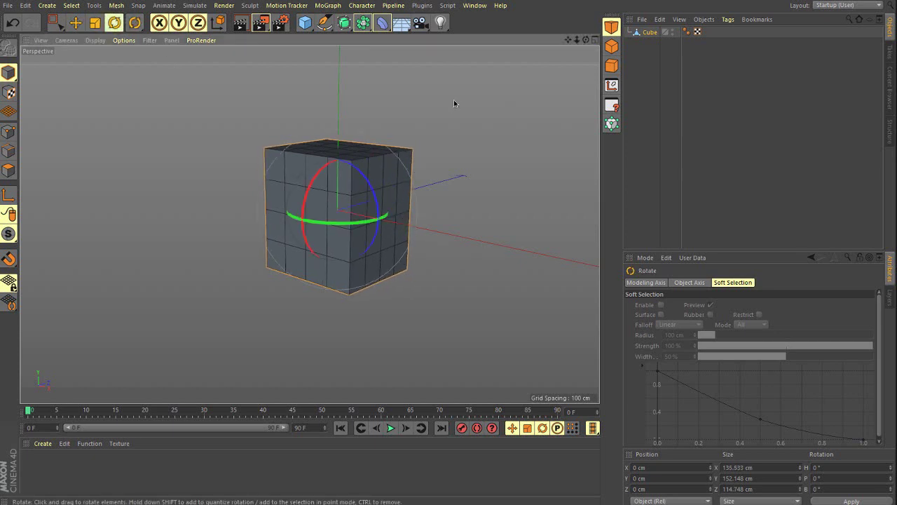
left_click(646, 33)
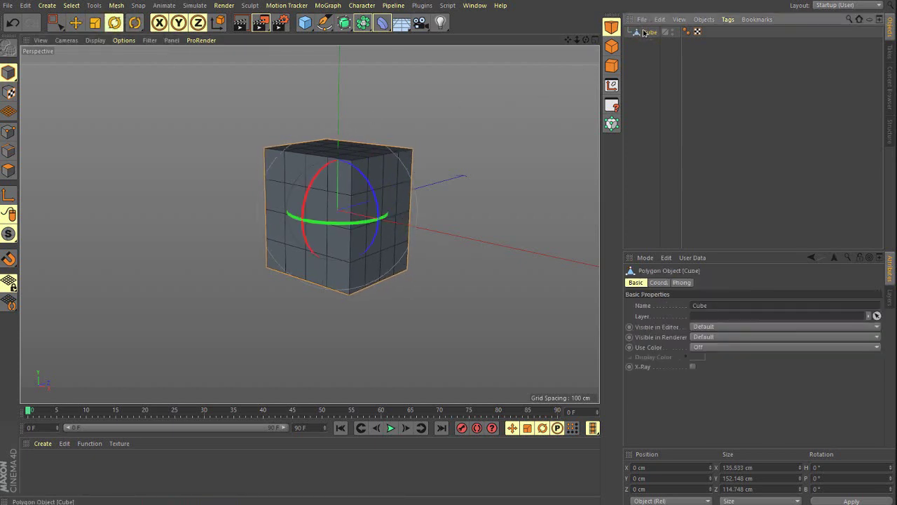
left_click(659, 283)
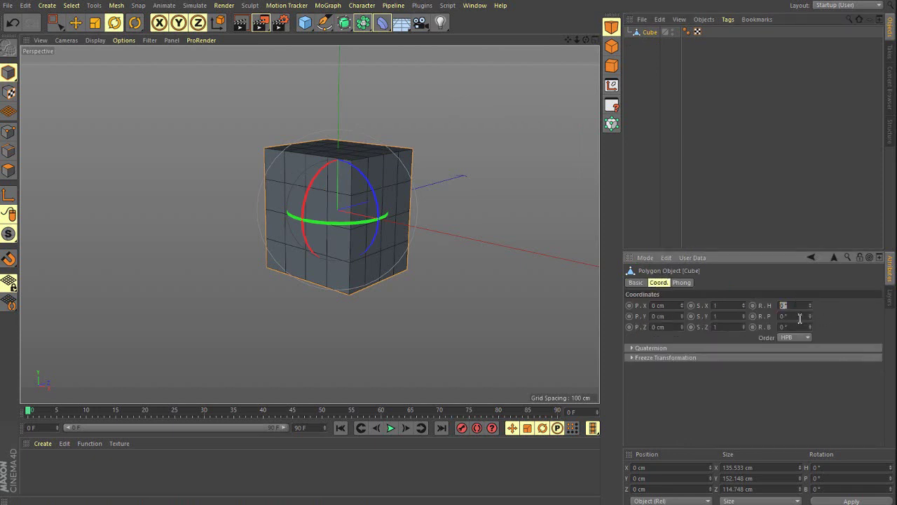
mouse_move(810, 307)
left_mouse_down()
mouse_move(810, 259)
mouse_move(809, 304)
left_mouse_up()
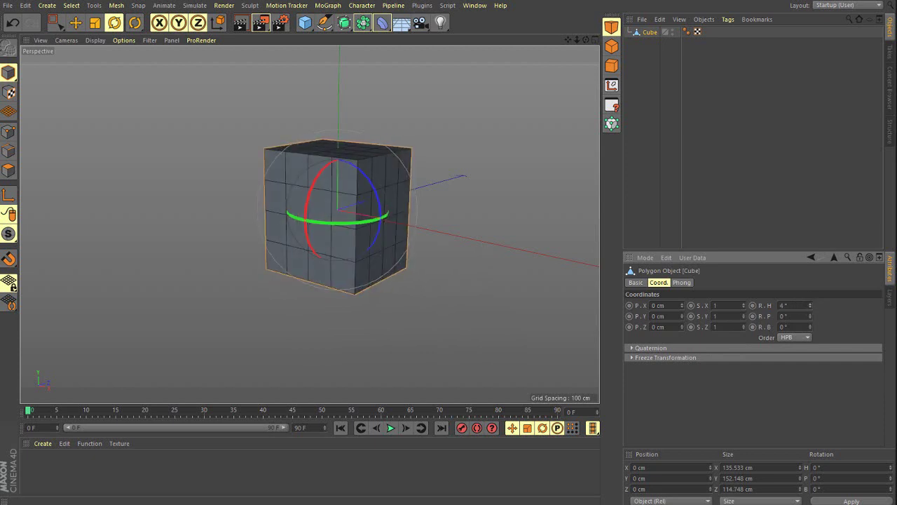
mouse_move(349, 232)
left_mouse_down()
mouse_move(375, 228)
mouse_move(344, 226)
left_mouse_up()
double_click(800, 307)
type("0")
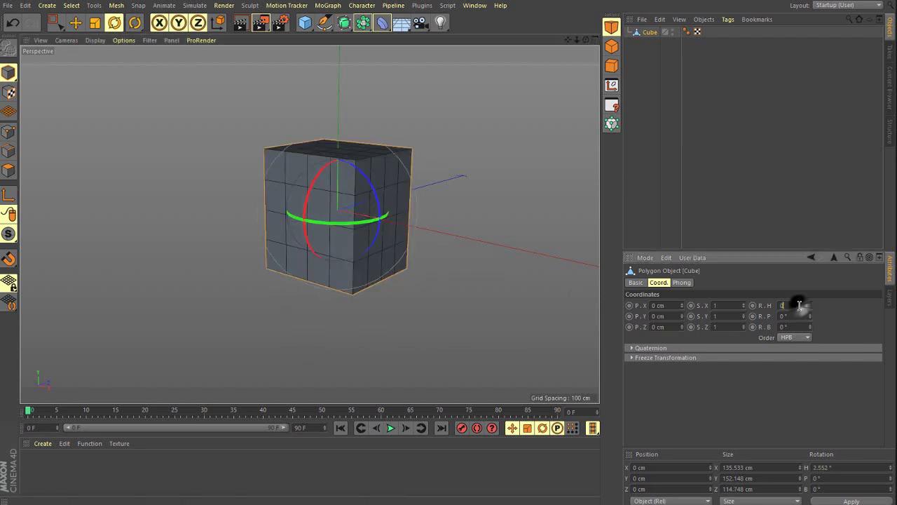
key("Return")
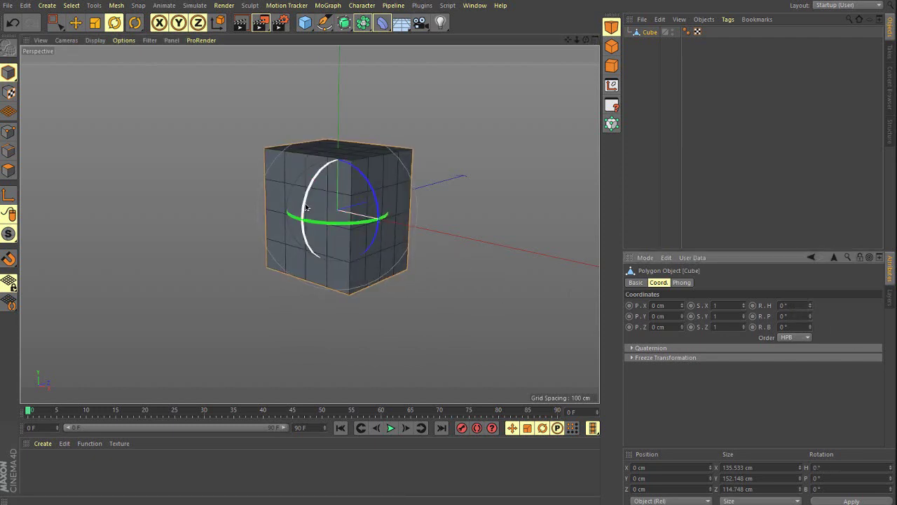
Rotate the cube in pitch and by about 3.6° in bank, resetting each angle to 0°.
left_click_drag(306, 207, 310, 188)
double_click(793, 316)
type("0")
key("Return")
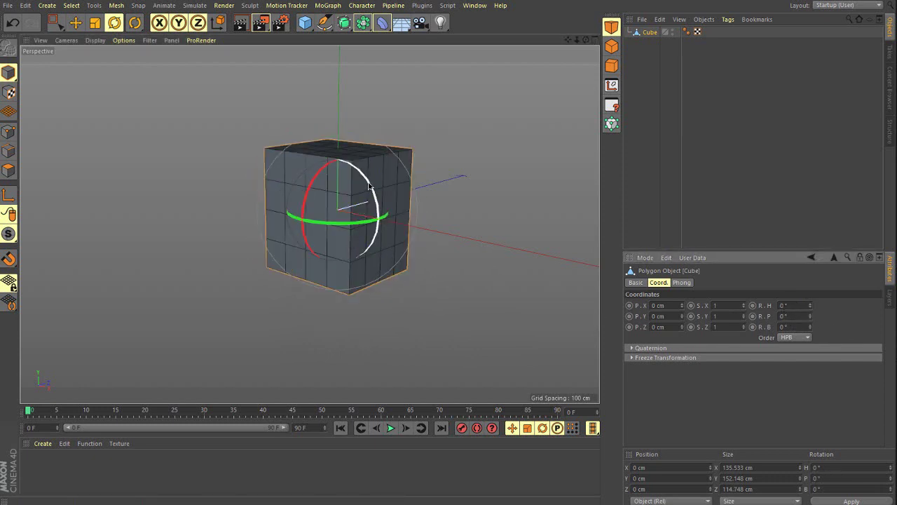
mouse_move(368, 186)
left_mouse_down()
mouse_move(367, 158)
mouse_move(374, 186)
left_mouse_up()
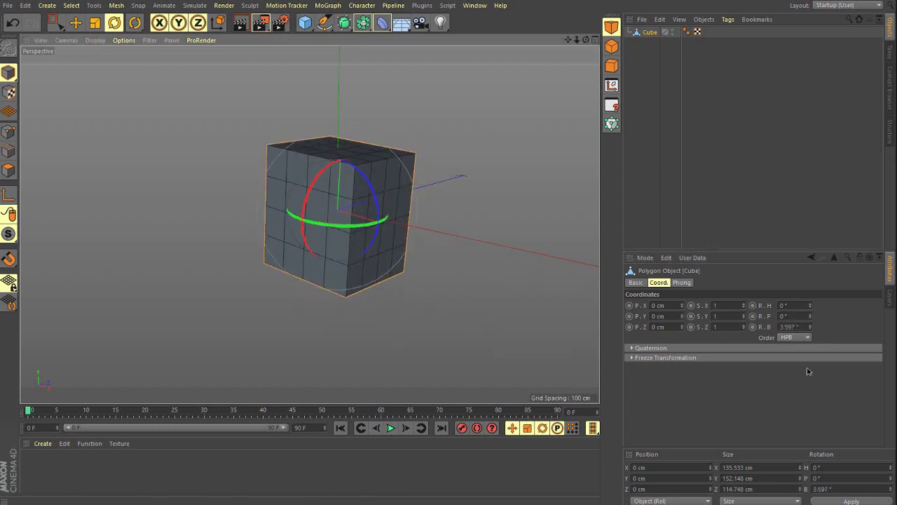
right_click(811, 327)
Rotate the cube freely to about 184.9° heading, 45.6° pitch and 333.7° bank.
right_click_drag(329, 195, 334, 173, "alt")
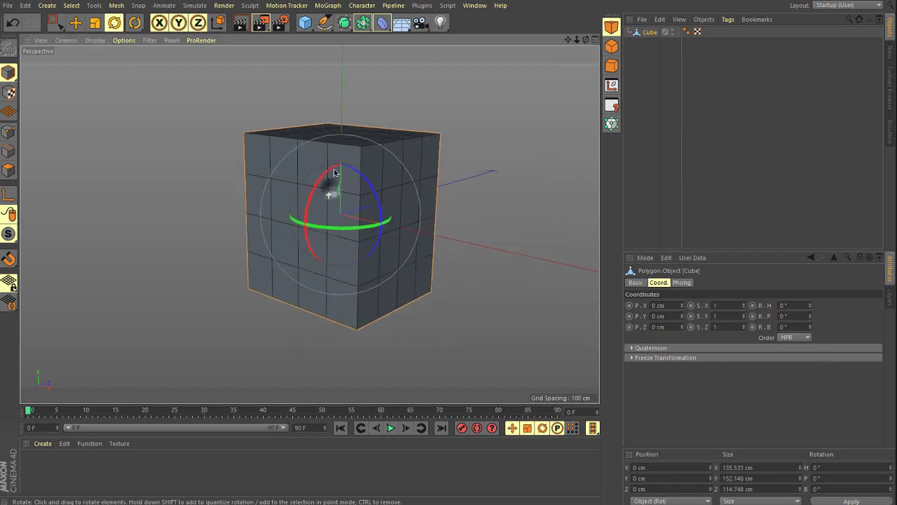
left_click_drag(336, 214, 351, 226, "alt")
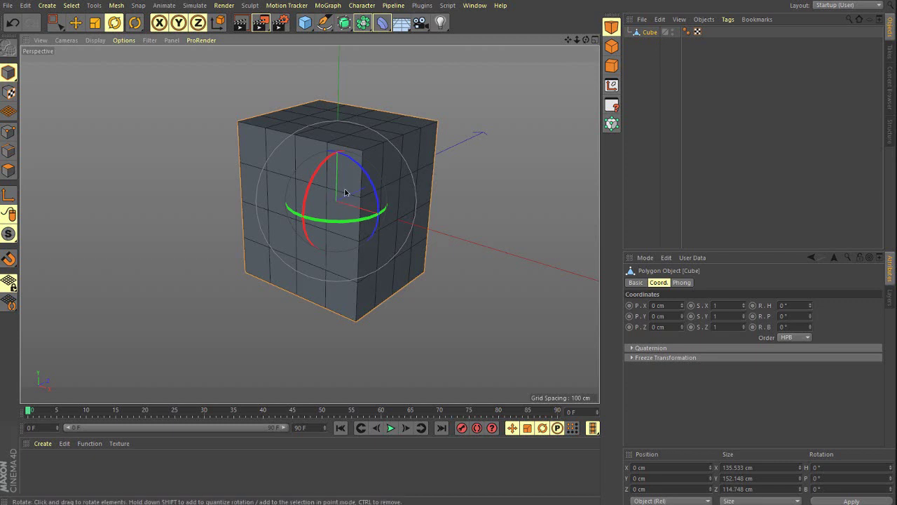
left_click_drag(327, 202, 366, 199, "alt")
left_click_drag(338, 241, 348, 181)
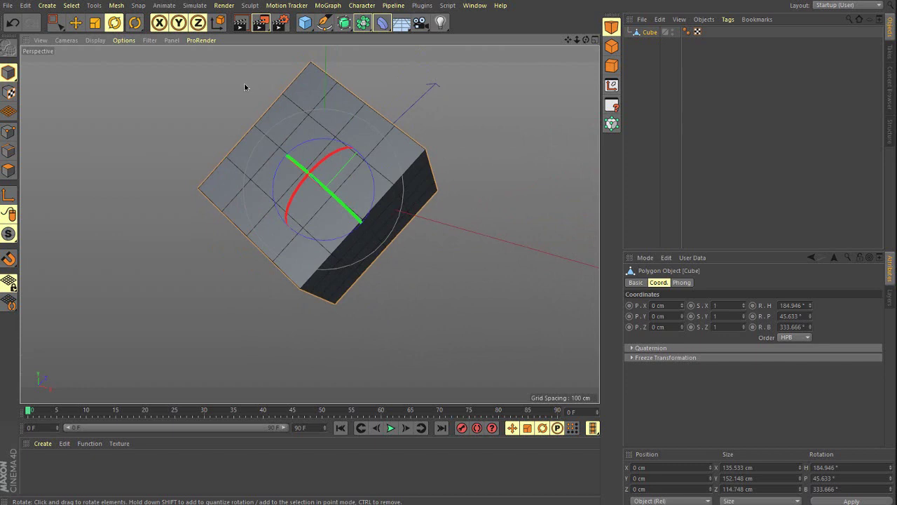
With the Move tool, select a single point in point mode and a single edge in edge mode on the cube's face.
left_click(75, 24)
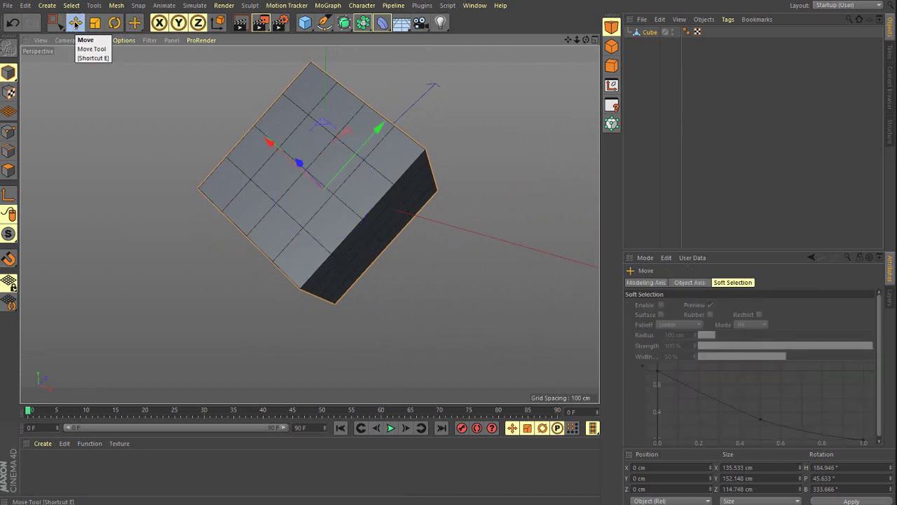
left_click(9, 131)
left_click(253, 180)
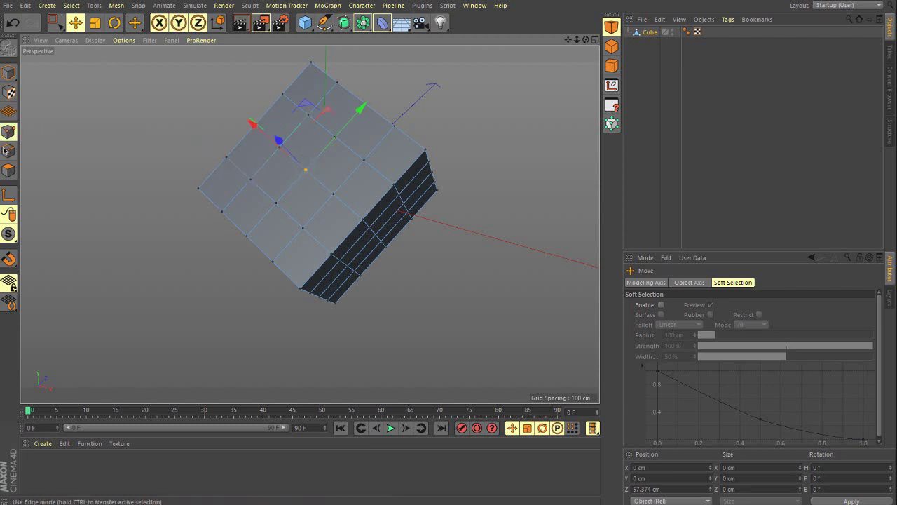
key("Return")
left_click(276, 202)
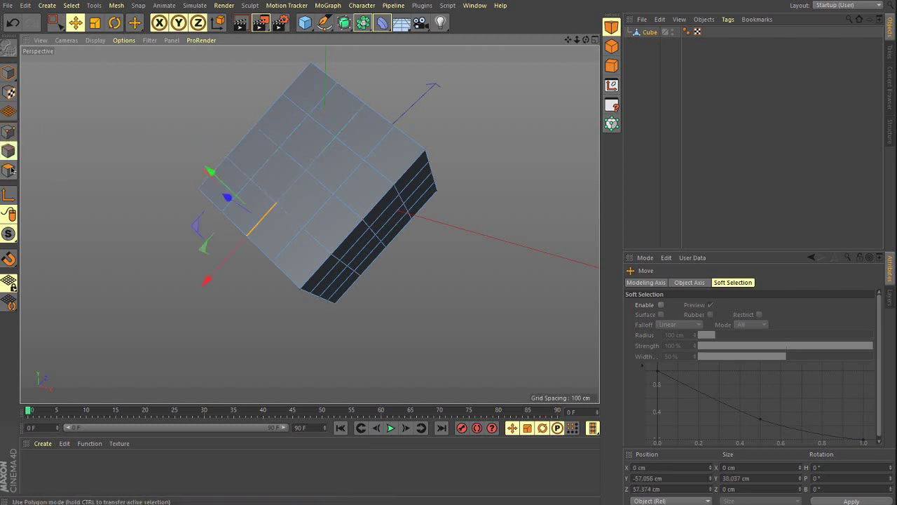
Switch to polygon mode and select individual polygons one at a time on the same face of the cube.
key("Return")
left_click(257, 219)
left_click(248, 209)
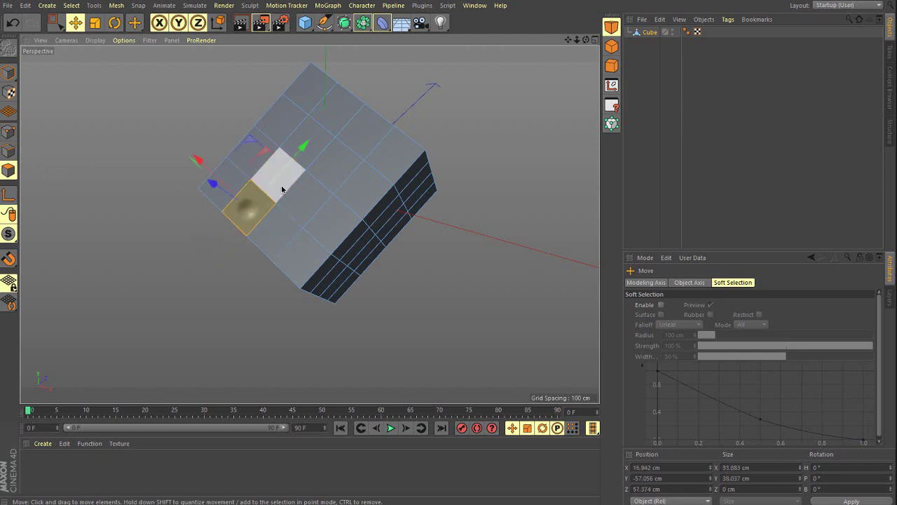
left_click(315, 210)
left_click_drag(317, 204, 207, 186, "alt")
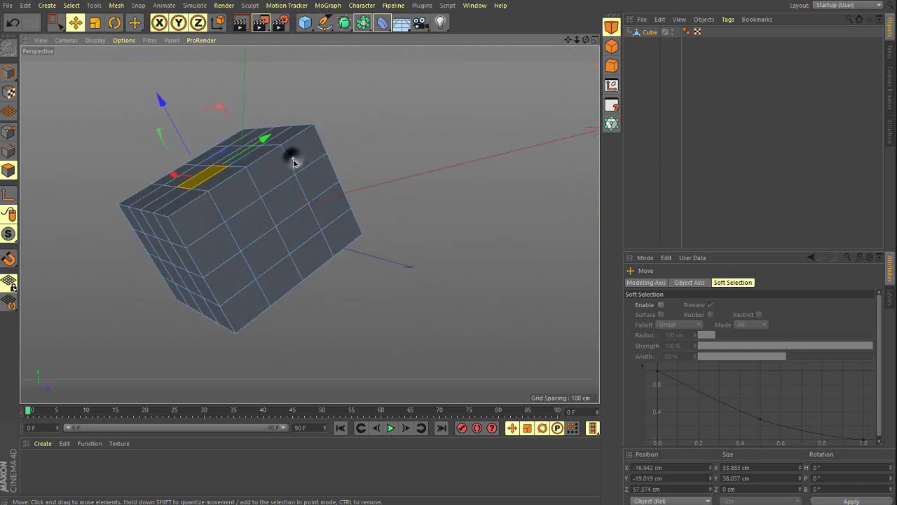
left_click_drag(294, 158, 394, 202, "alt")
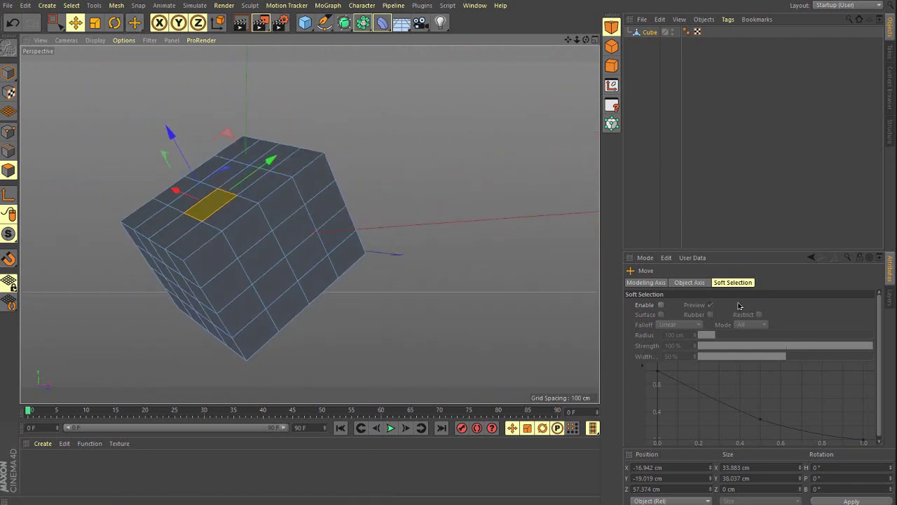
Reset the cube's heading, pitch and bank rotation to 0°.
left_click(645, 33)
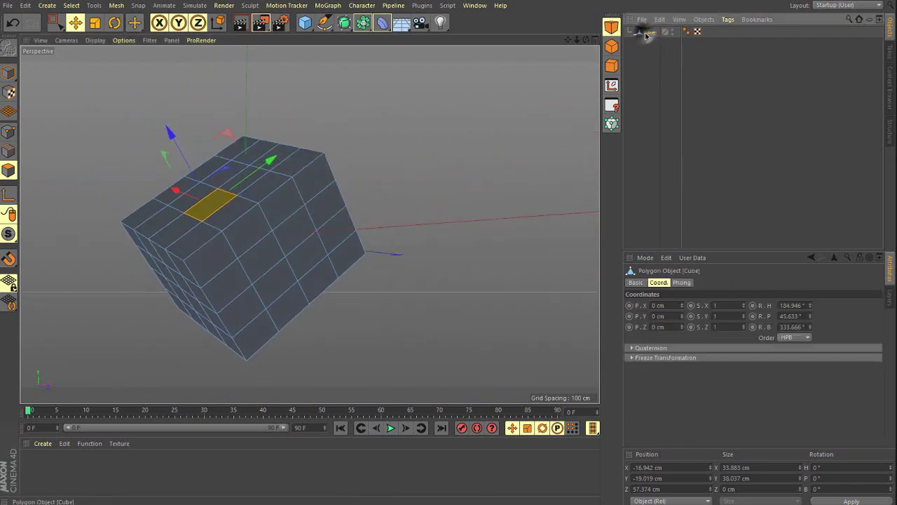
left_click(790, 305)
double_click(795, 316)
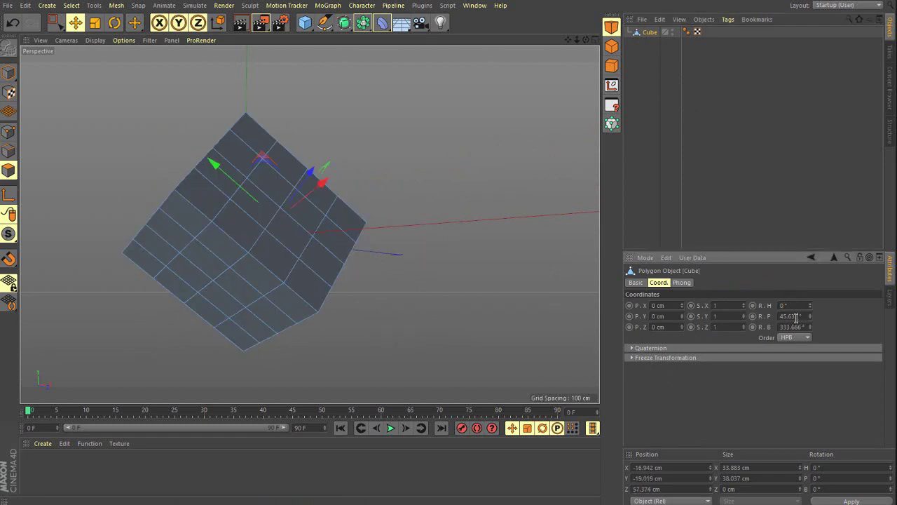
type("0")
double_click(795, 327)
type("0")
key("Return")
left_click_drag(375, 206, 374, 266, "alt")
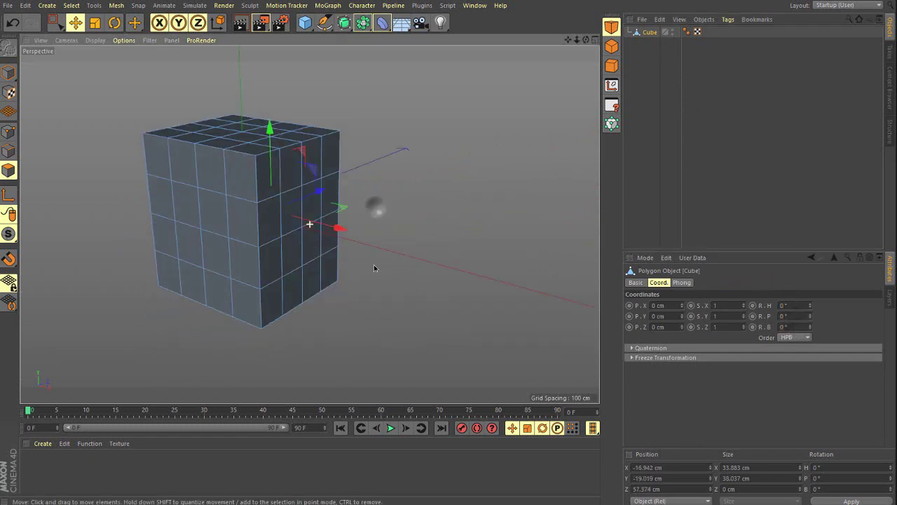
In polygon mode, select one polygon in the upper row of the cube's front face and pull it outward to about Z -144.4 cm.
left_click(75, 23)
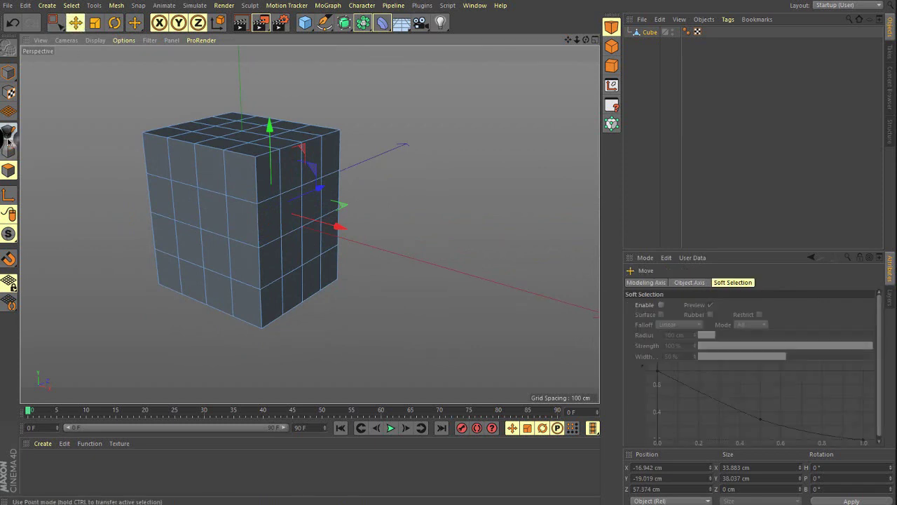
left_click(8, 132)
left_click(9, 151)
left_click(8, 170)
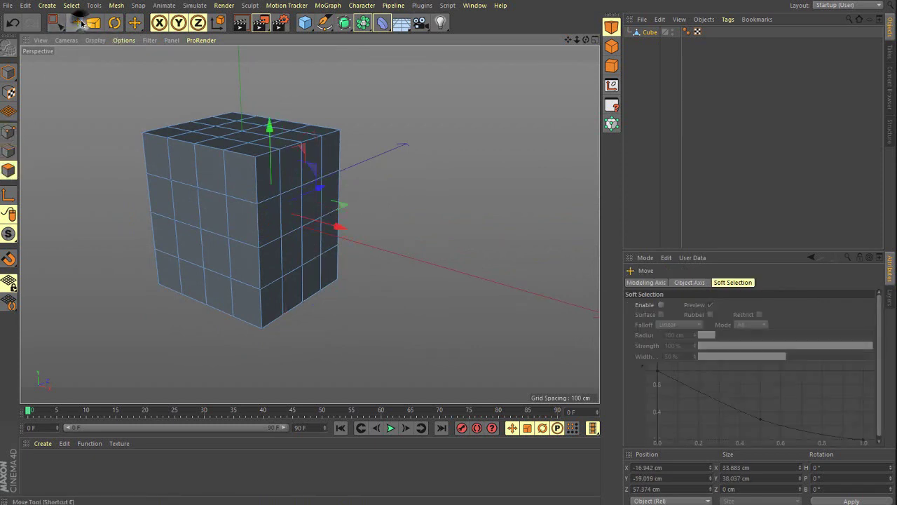
left_click(209, 187)
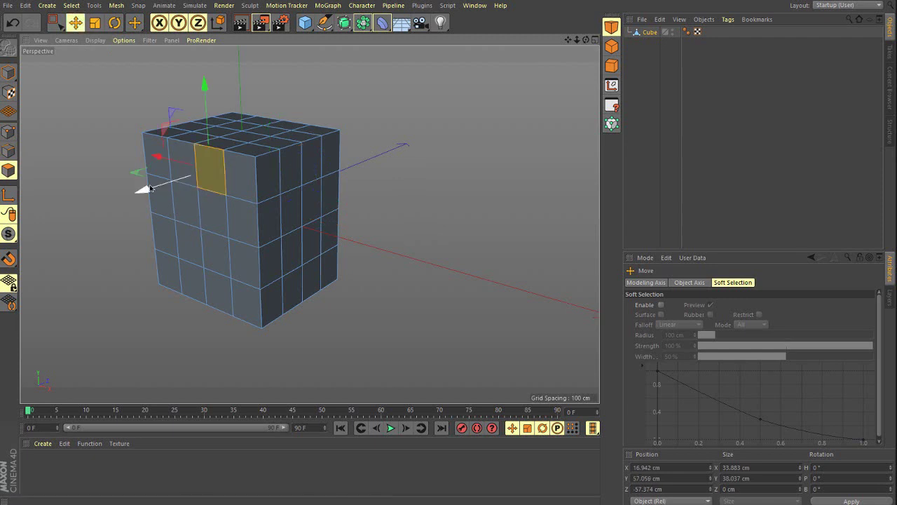
left_click_drag(141, 190, 202, 217)
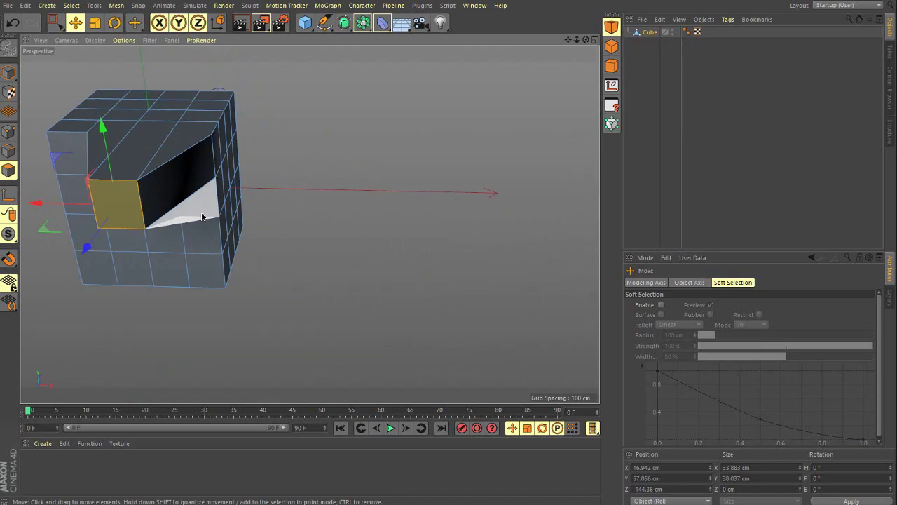